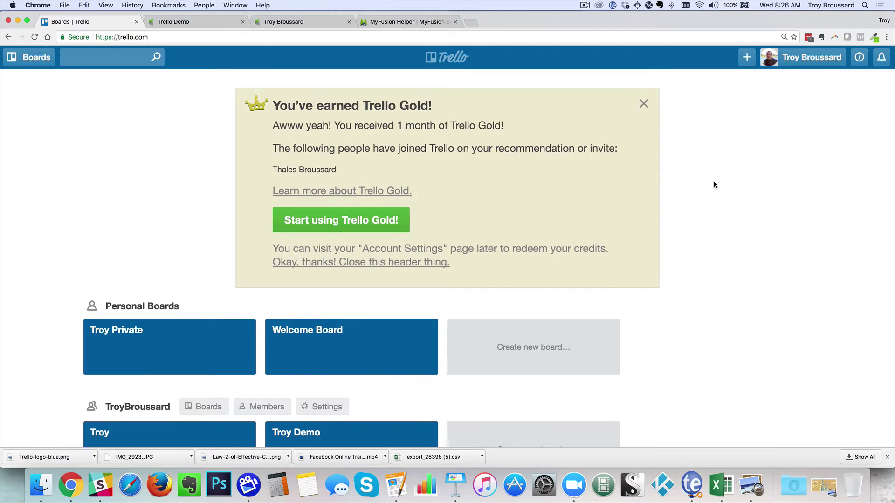
Open the demo board from the team's boards and hide its side menu.
{"action": "scroll", "coordinate": [714, 182], "scroll_direction": "down", "scroll_amount": 5}
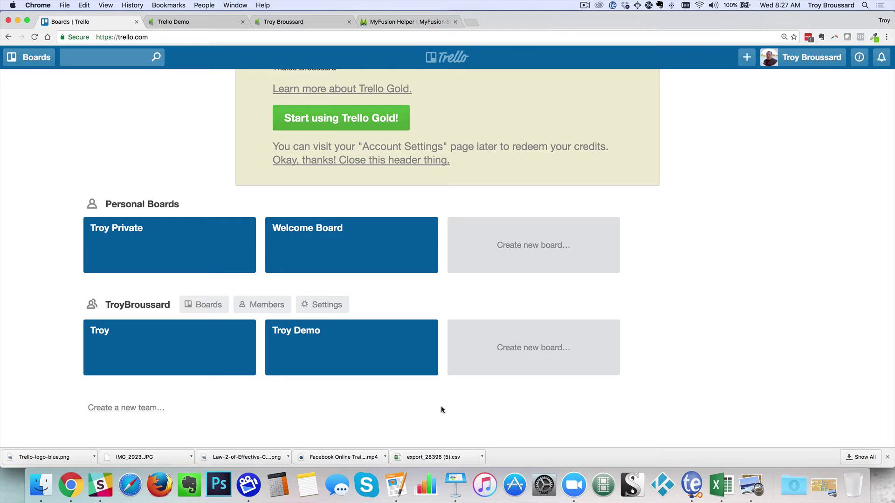
{"action": "left_click", "coordinate": [335, 356]}
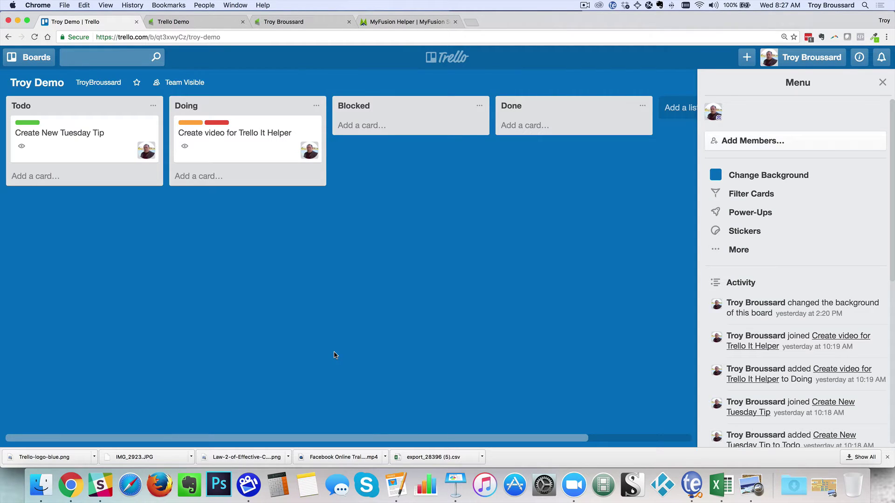
{"action": "left_click", "coordinate": [882, 83]}
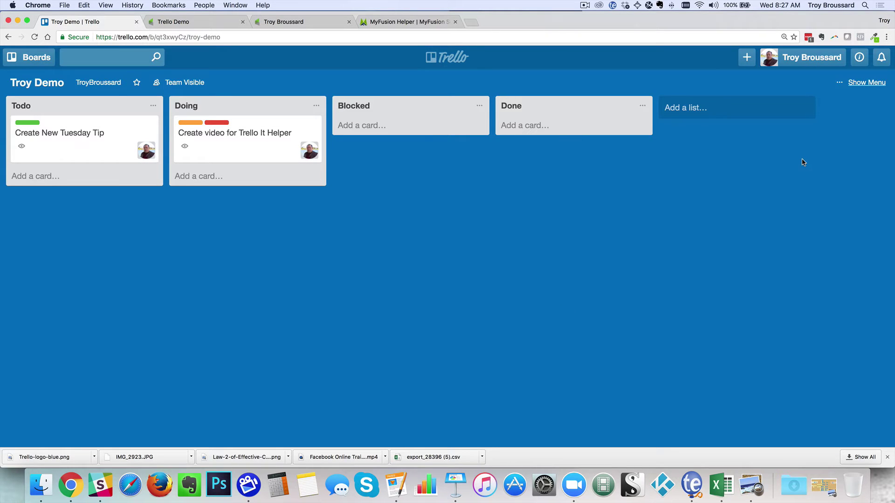
{"action": "scroll", "coordinate": [440, 199], "scroll_direction": "left", "scroll_amount": 10}
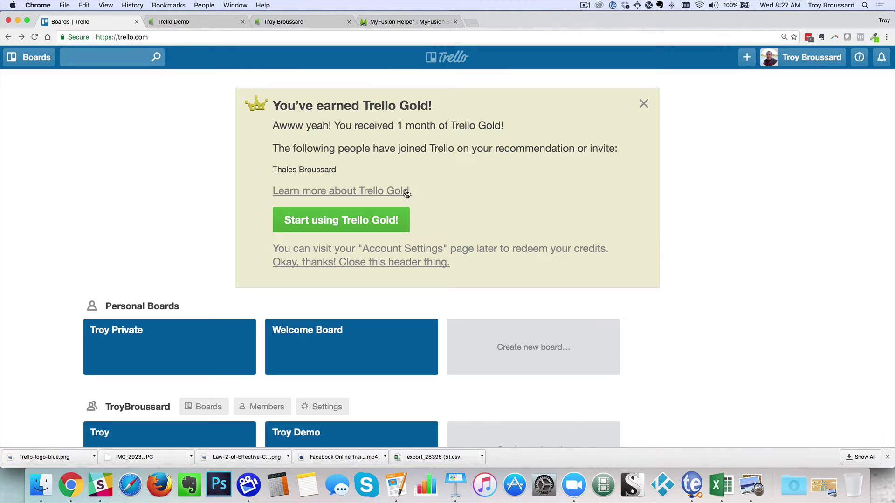
{"action": "scroll", "coordinate": [375, 401], "scroll_direction": "down", "scroll_amount": 2}
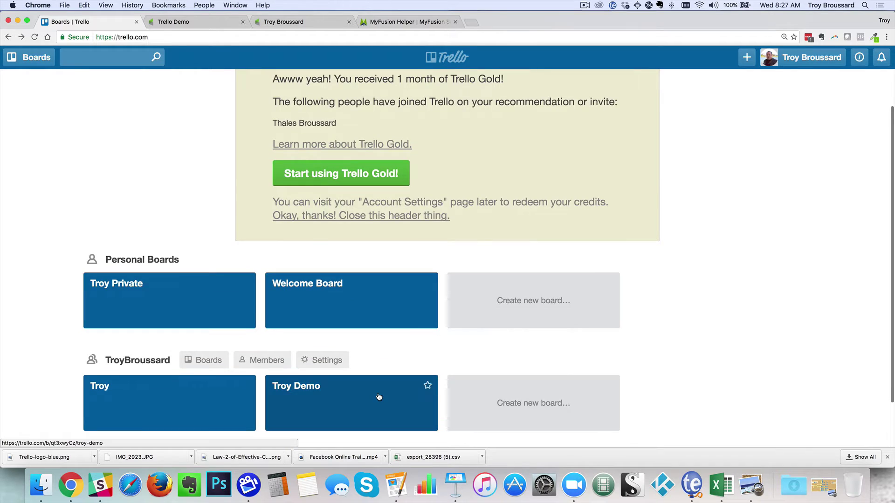
{"action": "left_click", "coordinate": [379, 396]}
Add a list named "Needs Approval" to the board and move it between Blocked and Done.
{"action": "left_click", "coordinate": [697, 117]}
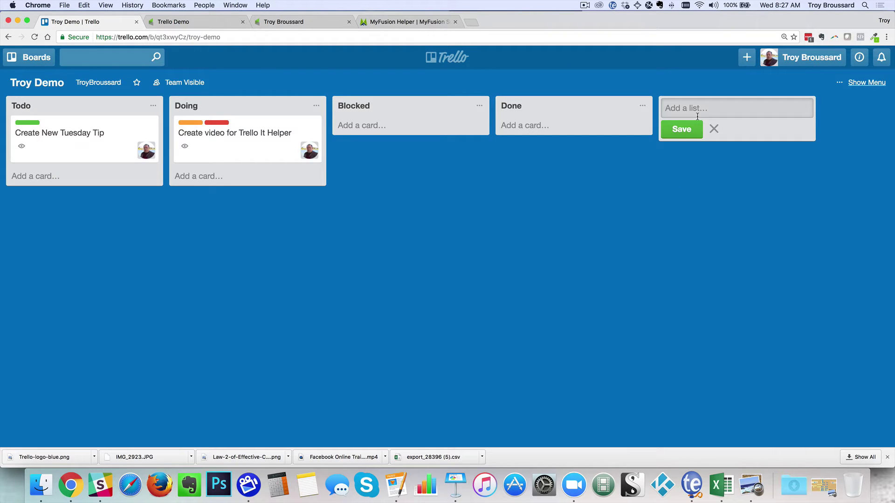
{"action": "type", "text": "Needs Approval"}
{"action": "key", "text": "Return"}
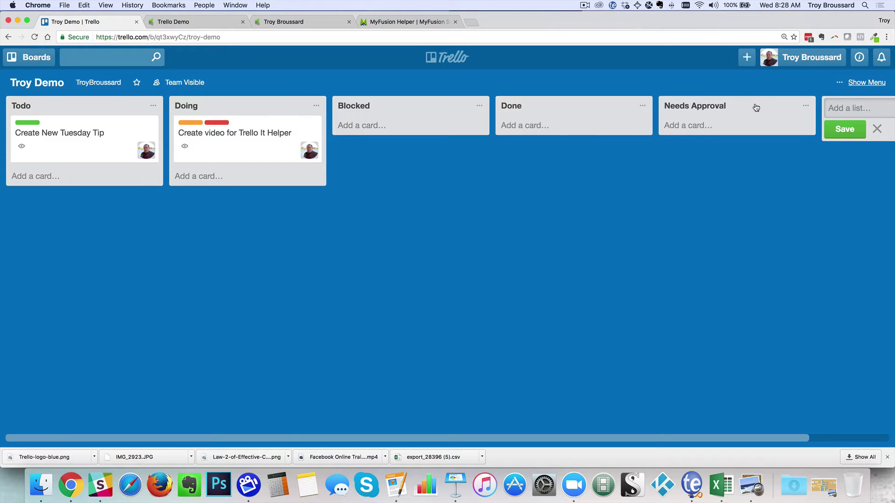
{"action": "left_click_drag", "start_coordinate": [755, 107], "coordinate": [584, 111]}
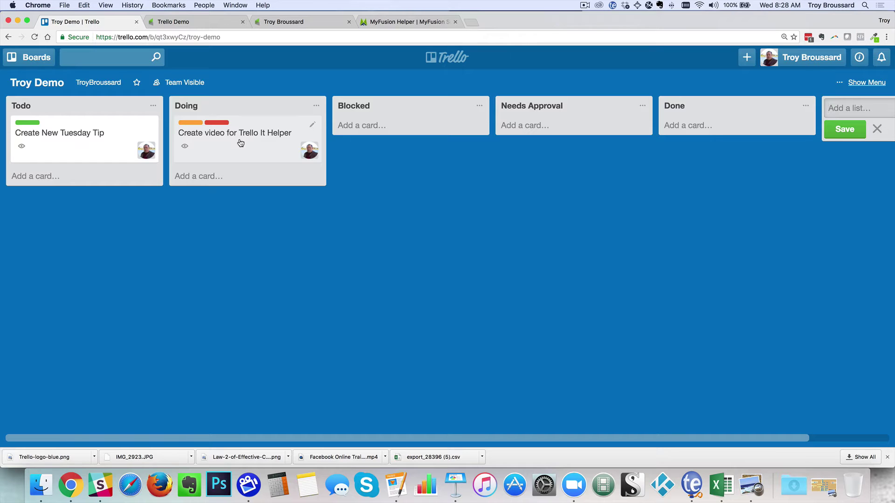
Move the card "Create video for Trello It Helper" to the Done list and add a checklist titled "Setup System" to it.
{"action": "left_click_drag", "start_coordinate": [241, 142], "coordinate": [745, 144]}
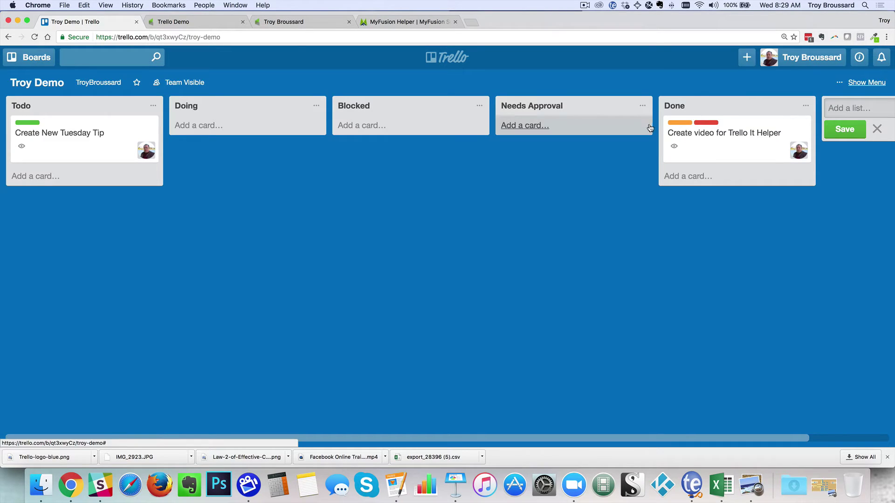
{"action": "left_click", "coordinate": [720, 150]}
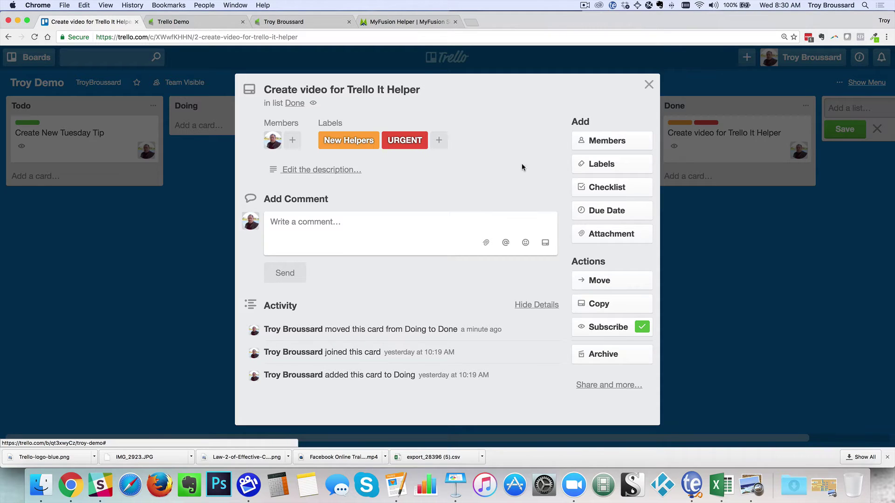
{"action": "left_click", "coordinate": [614, 193]}
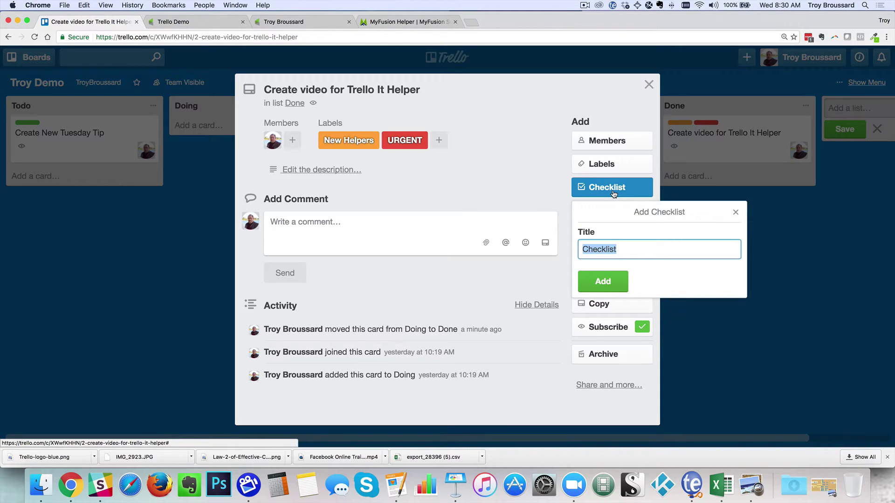
{"action": "type", "text": "Setup W"}
{"action": "key", "text": "BackSpace"}
{"action": "type", "text": "System"}
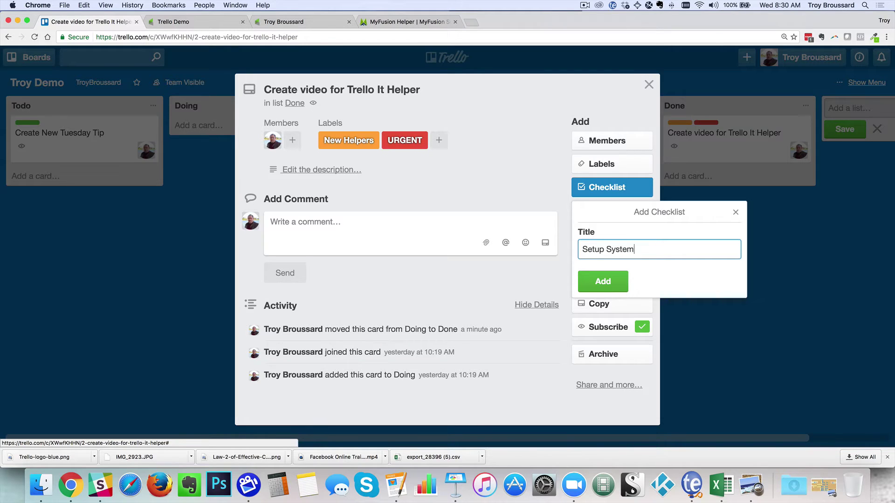
{"action": "key", "text": "Return"}
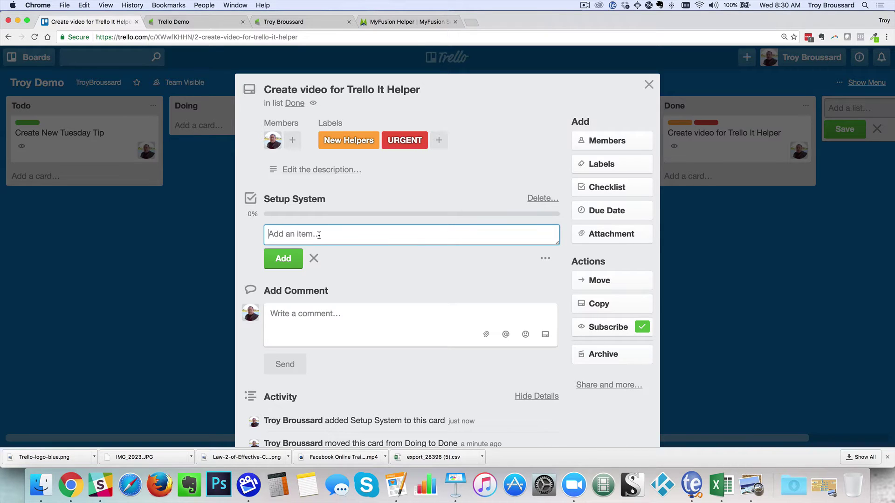
Add the checklist items "Setup & Configure Wistia", "Set permissions on video", "Render video in HD" and "Store backup of video in Dropbox".
{"action": "type", "text": "Setup & C"}
{"action": "type", "text": "onfig"}
{"action": "key", "text": "BackSpace"}
{"action": "type", "text": "figure Wistia"}
{"action": "key", "text": "Return"}
{"action": "type", "text": "Set permissions"}
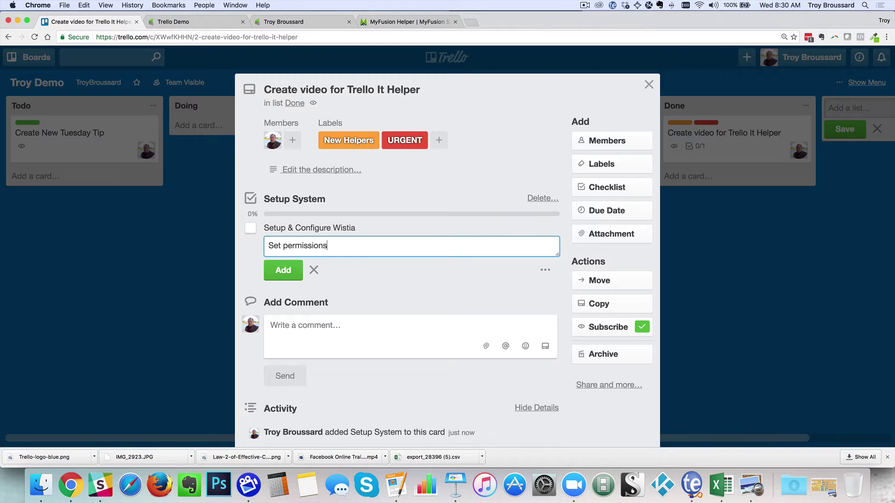
{"action": "type", "text": " on video"}
{"action": "key", "text": "Return"}
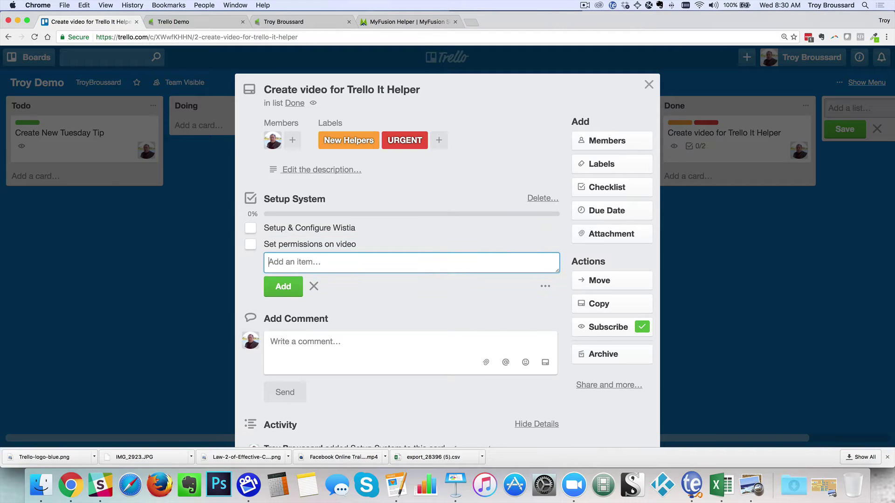
{"action": "type", "text": "Render video in 1HD"}
{"action": "key", "text": "Return"}
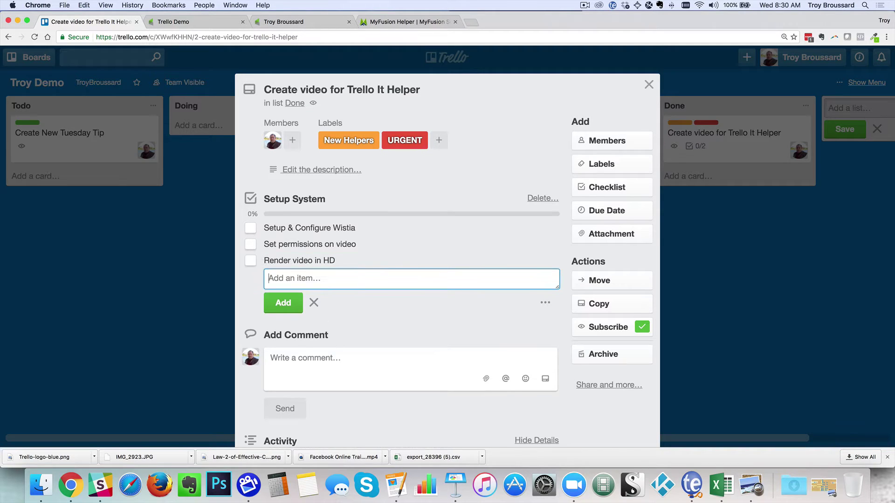
{"action": "type", "text": "Store backup of video in Dropbox"}
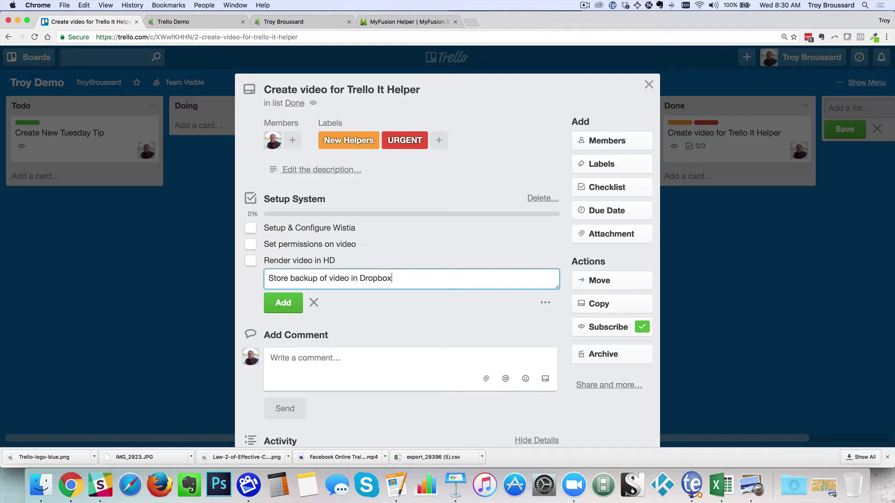
{"action": "key", "text": "Return"}
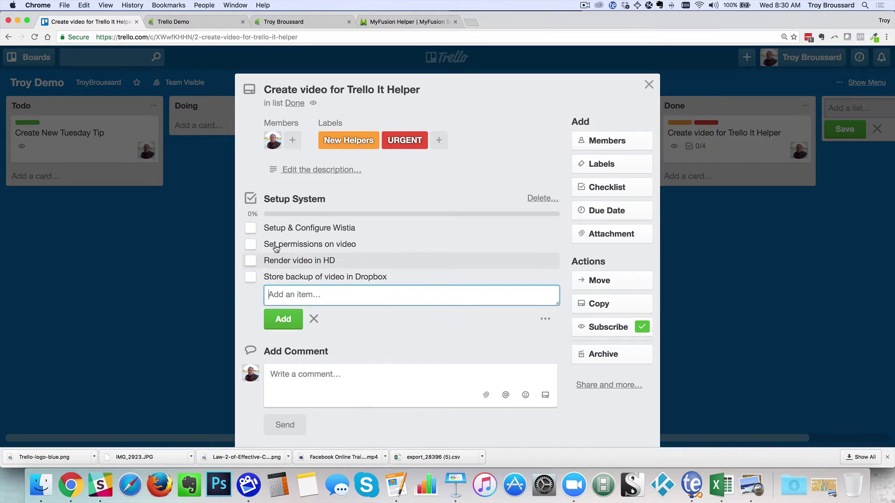
Mark the checklist item "Setup & Configure Wistia" as complete and set it back to incomplete.
{"action": "left_click", "coordinate": [251, 228]}
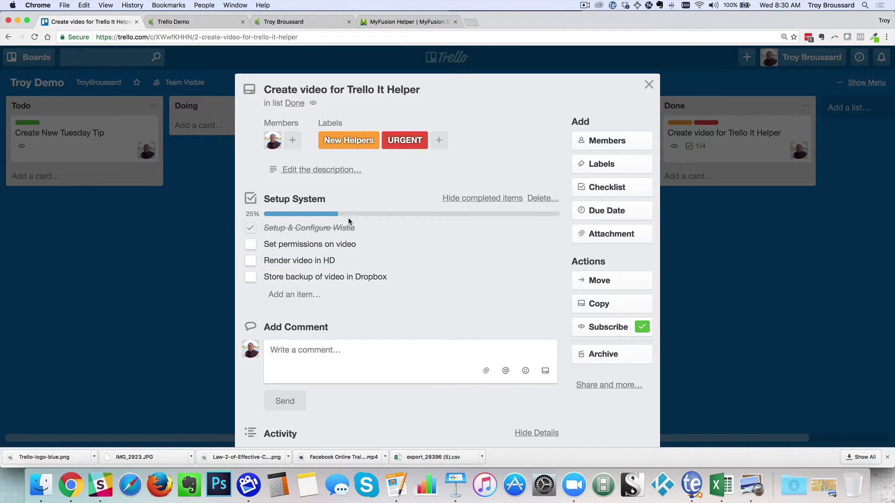
{"action": "left_click", "coordinate": [251, 228]}
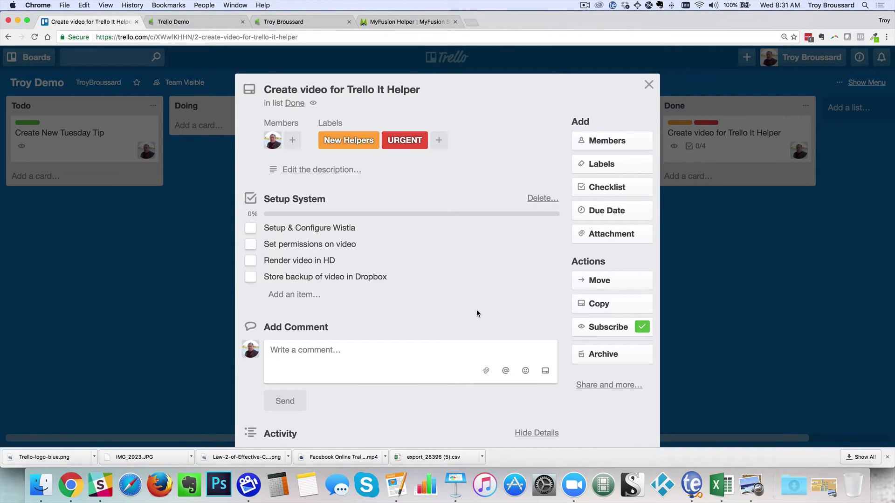
Examine the card's member assignment and its available labels, and close the card.
{"action": "left_click", "coordinate": [614, 146]}
{"action": "left_click", "coordinate": [614, 146]}
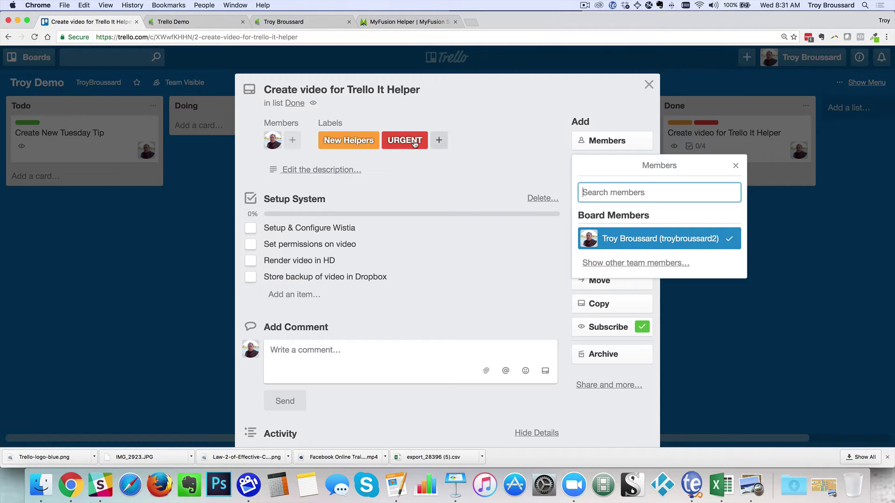
{"action": "left_click", "coordinate": [735, 167]}
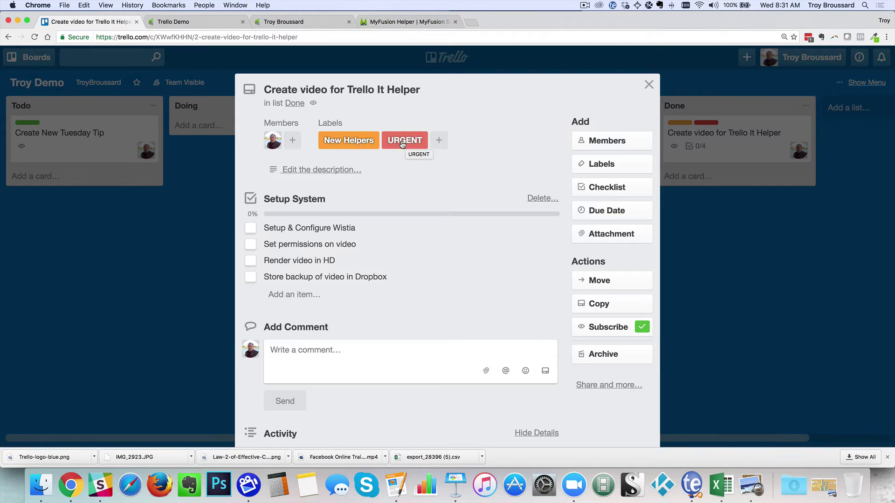
{"action": "left_click", "coordinate": [606, 165]}
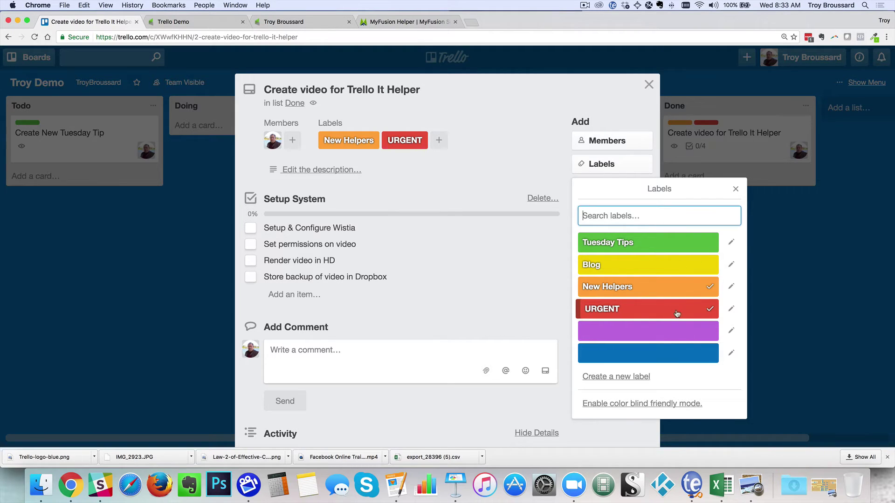
{"action": "left_click", "coordinate": [735, 189]}
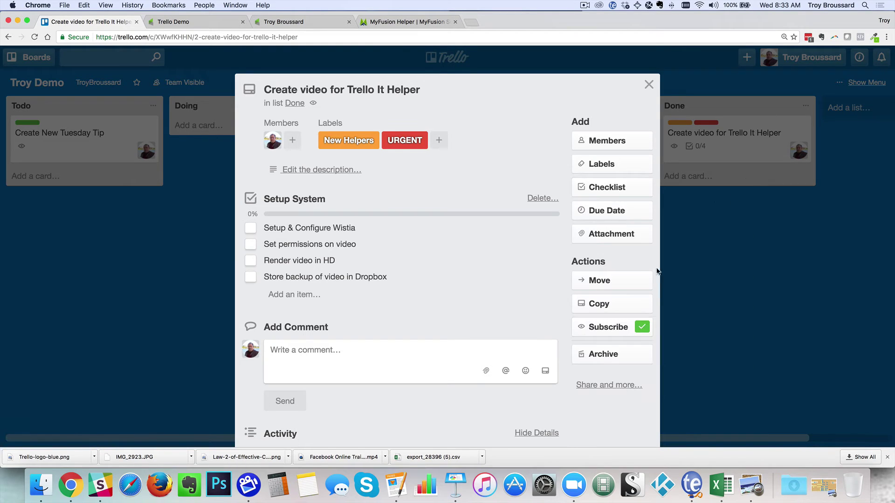
{"action": "left_click", "coordinate": [648, 84]}
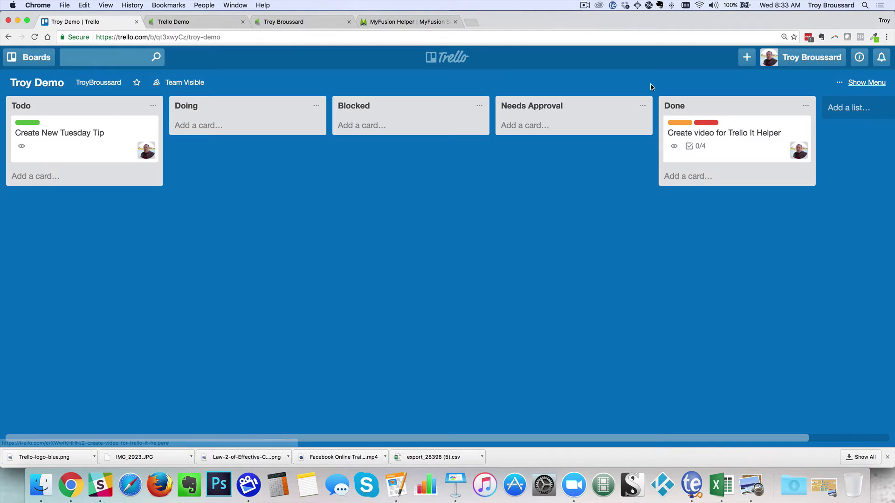
Filter the board's cards by the Tuesday Tips label.
{"action": "left_click", "coordinate": [865, 84]}
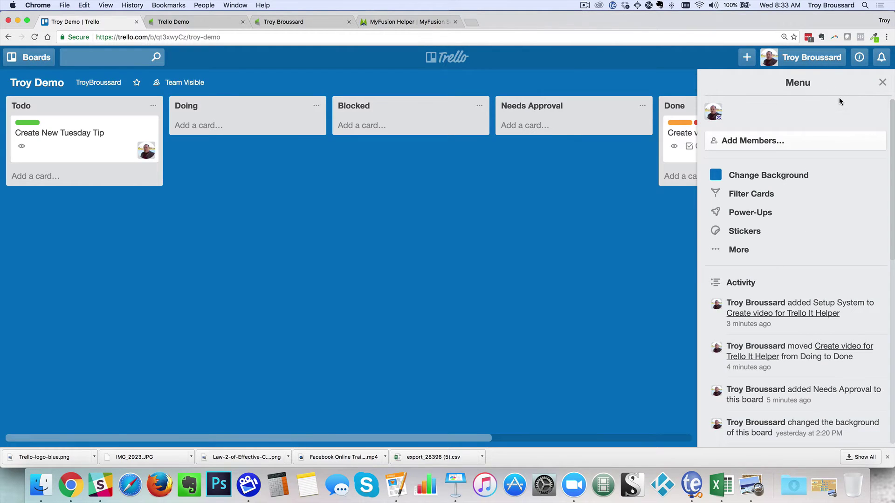
{"action": "left_click", "coordinate": [769, 196]}
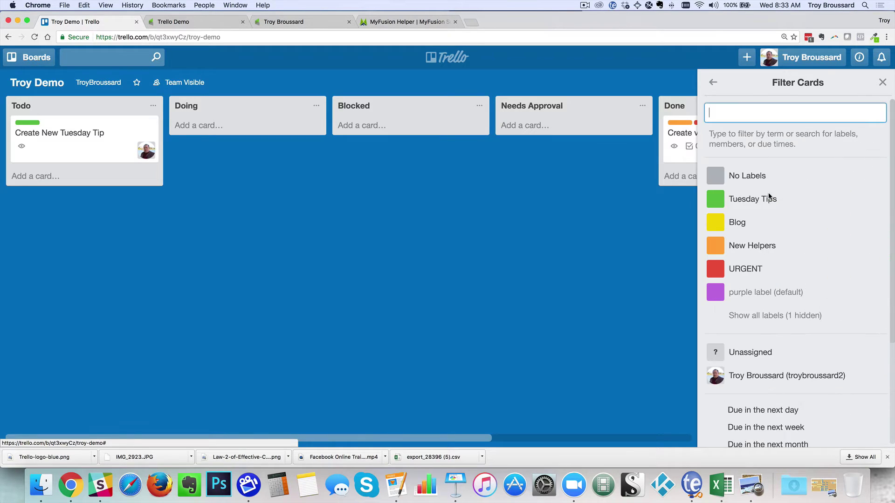
{"action": "left_click", "coordinate": [745, 204]}
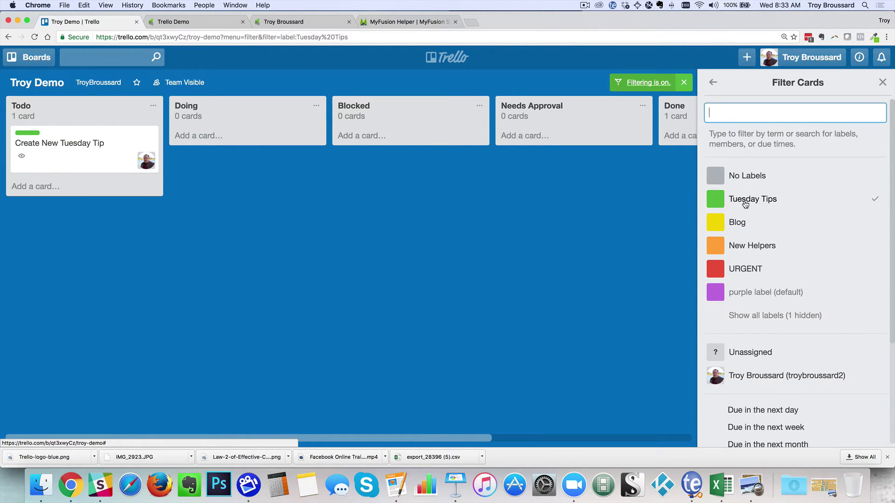
{"action": "left_click", "coordinate": [881, 84]}
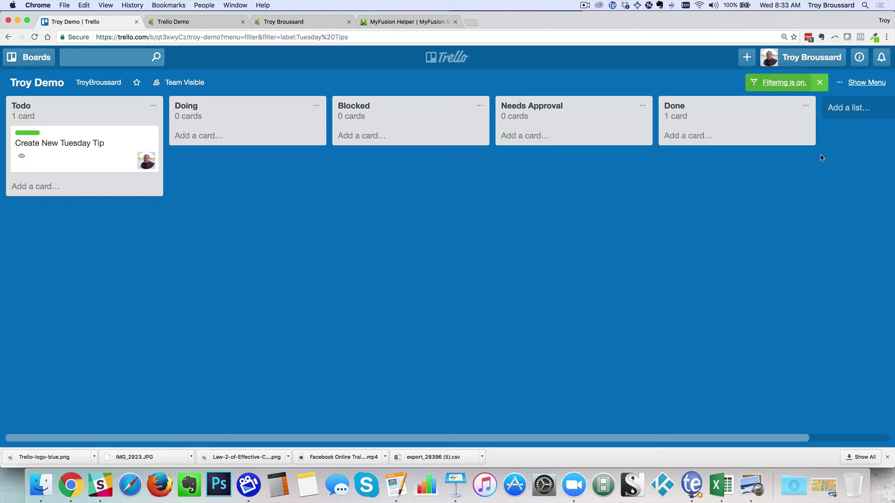
{"action": "left_click", "coordinate": [855, 84]}
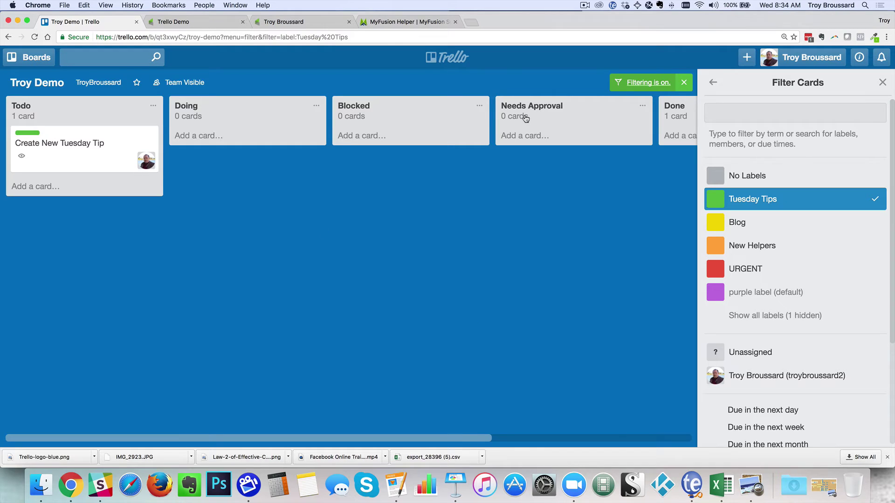
Return to the boards overview, look over the personal and team boards, and reopen the demo board.
{"action": "left_click", "coordinate": [447, 58]}
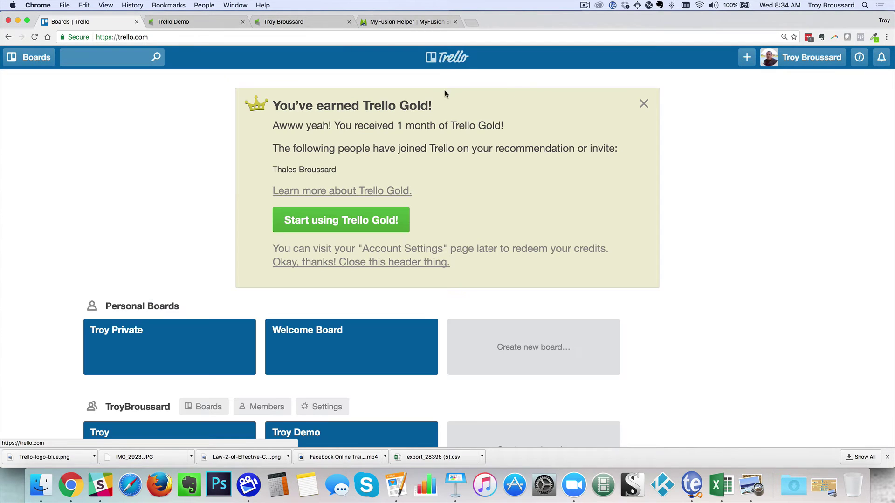
{"action": "scroll", "coordinate": [415, 330], "scroll_direction": "down", "scroll_amount": 5}
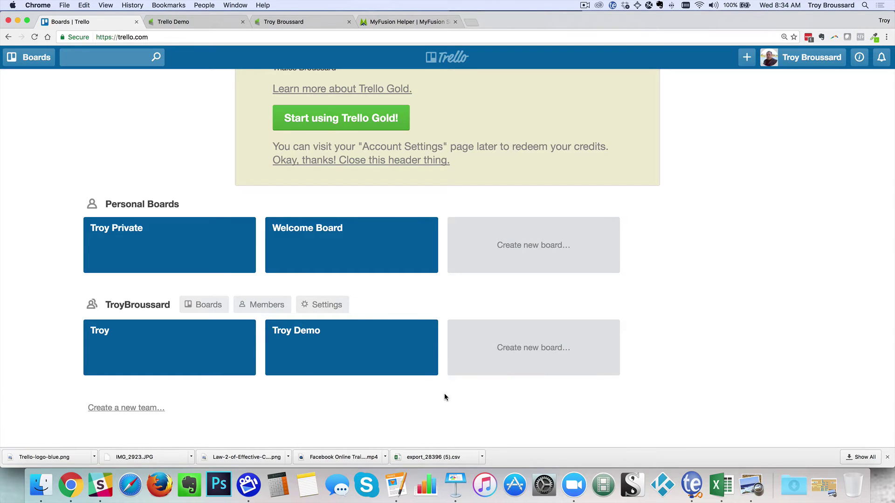
{"action": "left_click", "coordinate": [367, 356]}
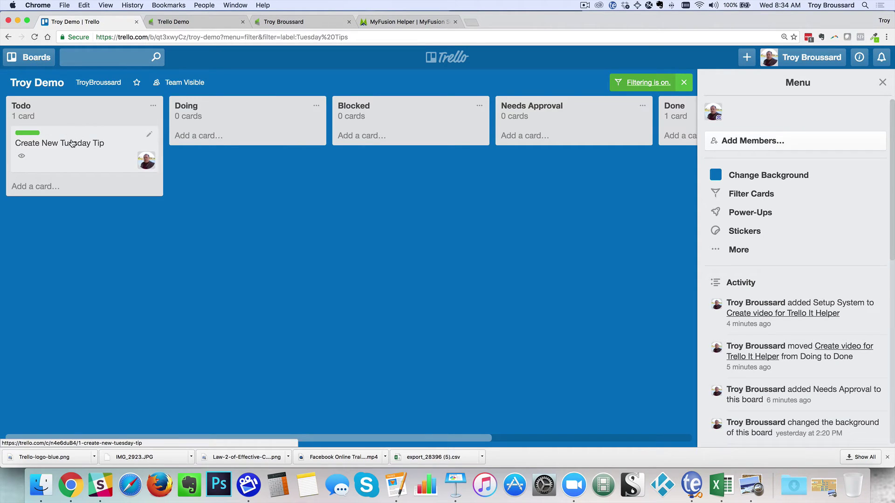
Move the card "Create New Tuesday Tip" from Todo to Doing and view its details.
{"action": "left_click_drag", "start_coordinate": [72, 143], "coordinate": [240, 143]}
{"action": "left_click", "coordinate": [240, 142]}
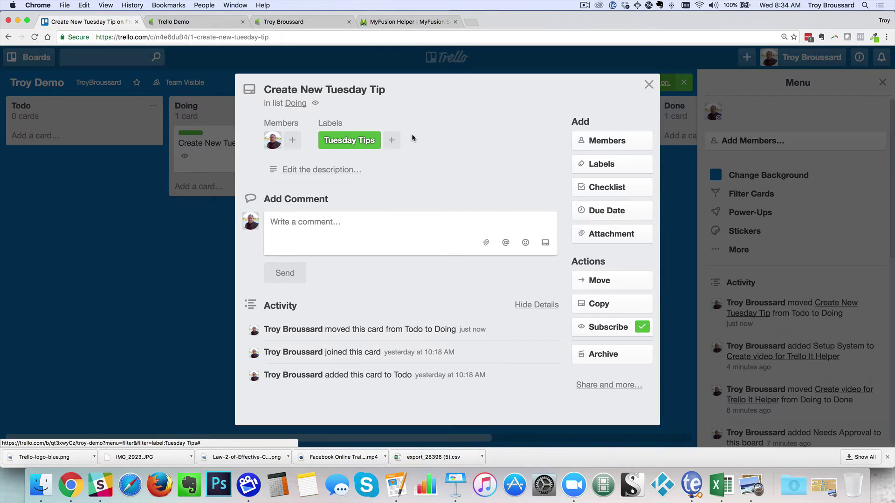
{"action": "left_click", "coordinate": [648, 87]}
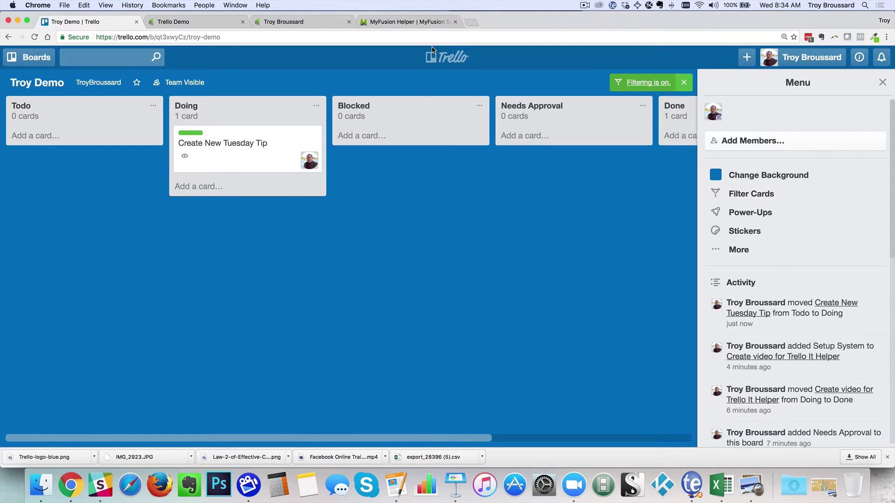
Switch to MyFusion Helper and start configuring a new Trello It helper named "Trello Demo".
{"action": "left_click", "coordinate": [421, 24]}
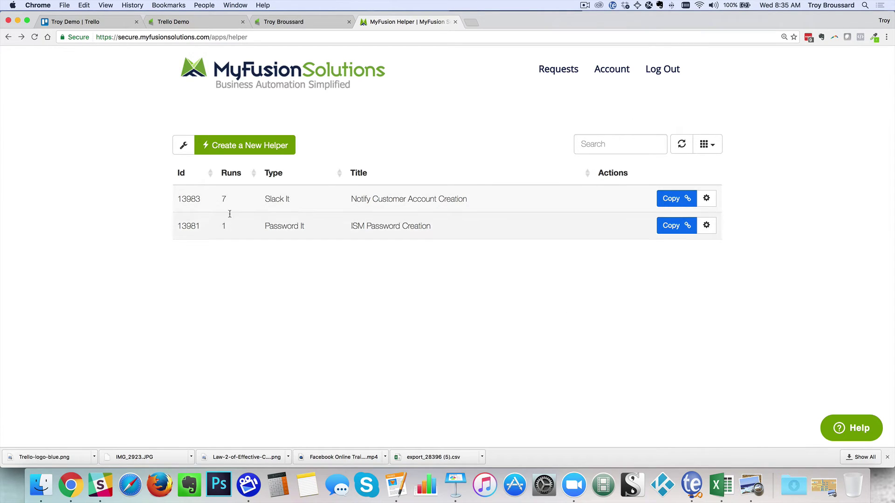
{"action": "left_click", "coordinate": [257, 147]}
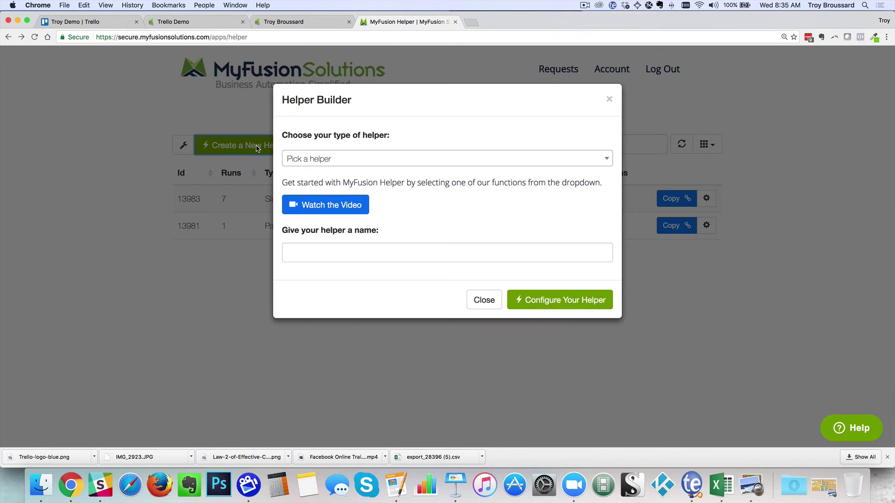
{"action": "left_click", "coordinate": [320, 159]}
{"action": "type", "text": "trelo"}
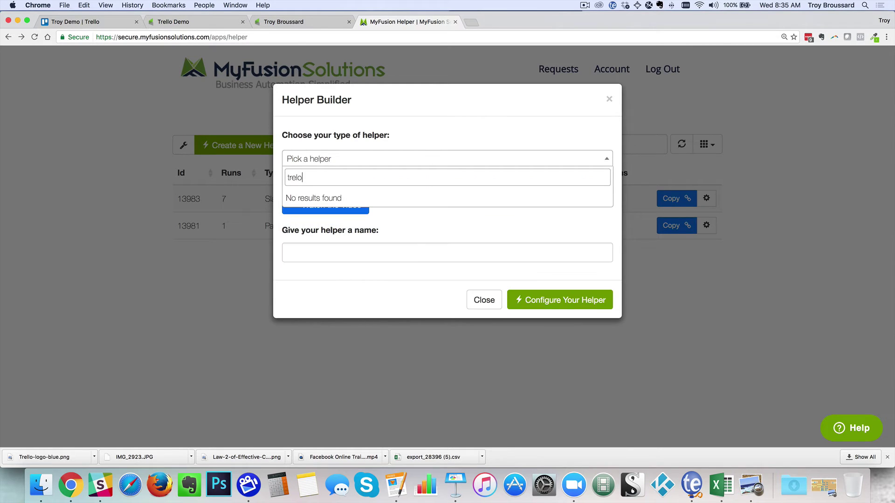
{"action": "key", "text": "BackSpace"}
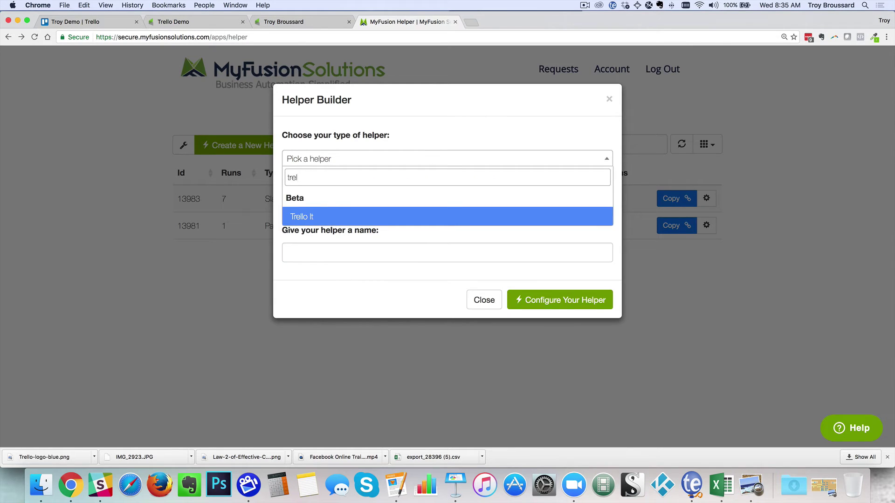
{"action": "left_click", "coordinate": [317, 216]}
{"action": "left_click", "coordinate": [359, 288]}
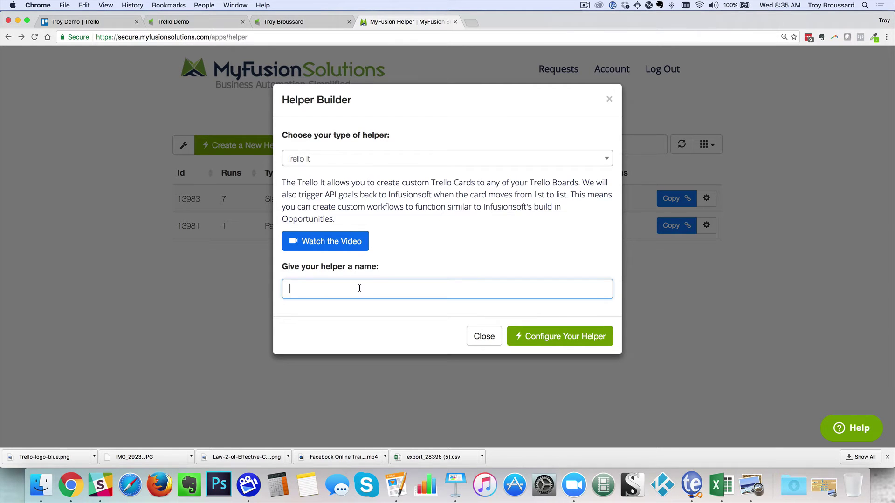
{"action": "type", "text": "Trello Demo"}
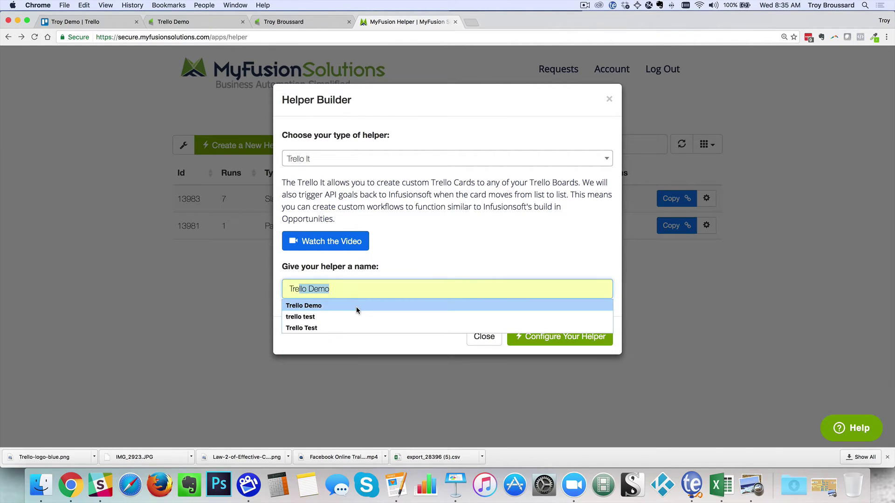
{"action": "left_click", "coordinate": [356, 307]}
{"action": "left_click", "coordinate": [557, 335]}
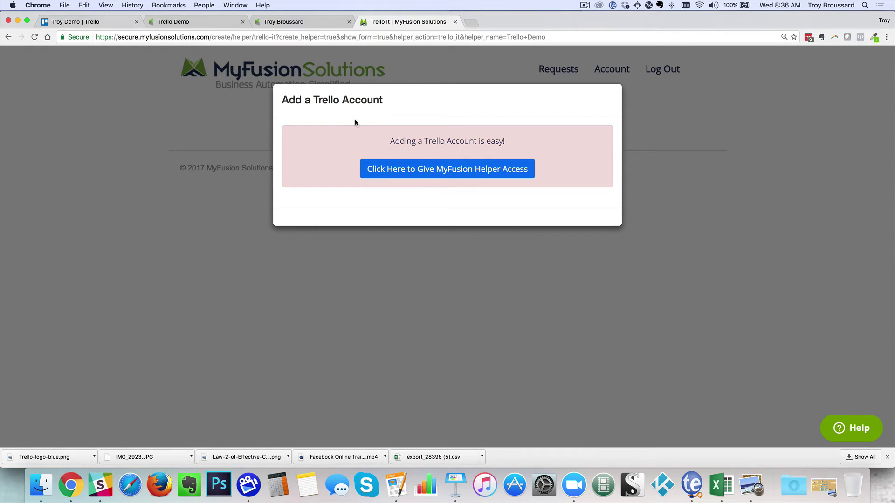
Authorise MyFusion Helper to access the Trello account and select that account for the helper.
{"action": "left_click", "coordinate": [454, 176]}
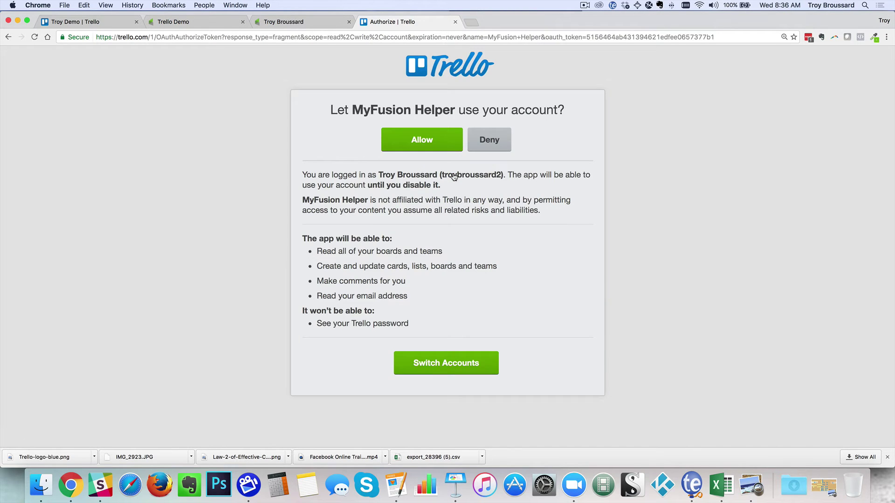
{"action": "left_click", "coordinate": [428, 147]}
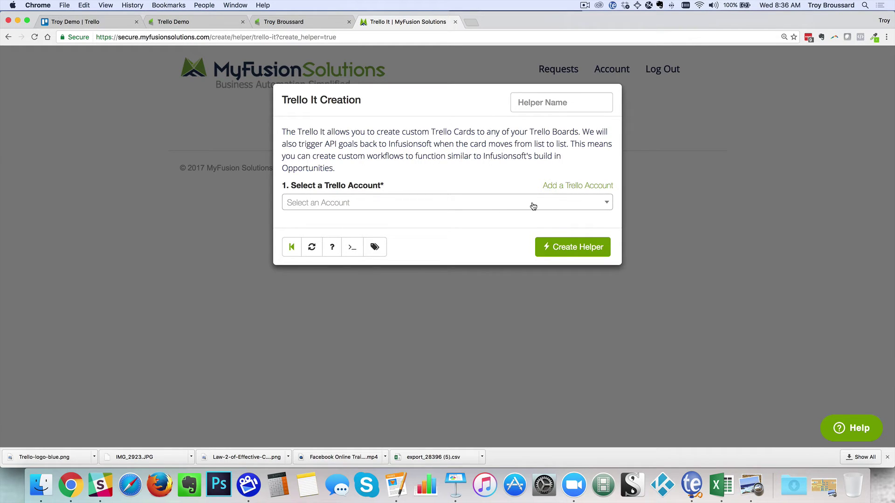
{"action": "left_click", "coordinate": [510, 204]}
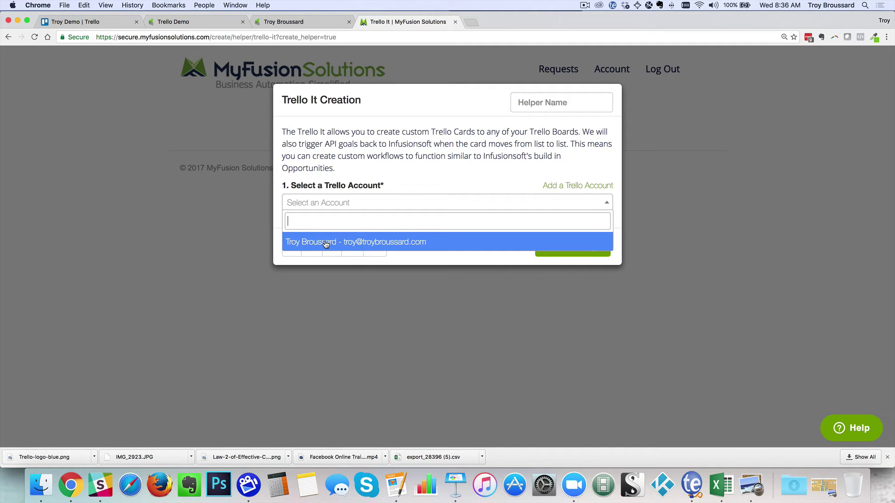
{"action": "left_click", "coordinate": [424, 171]}
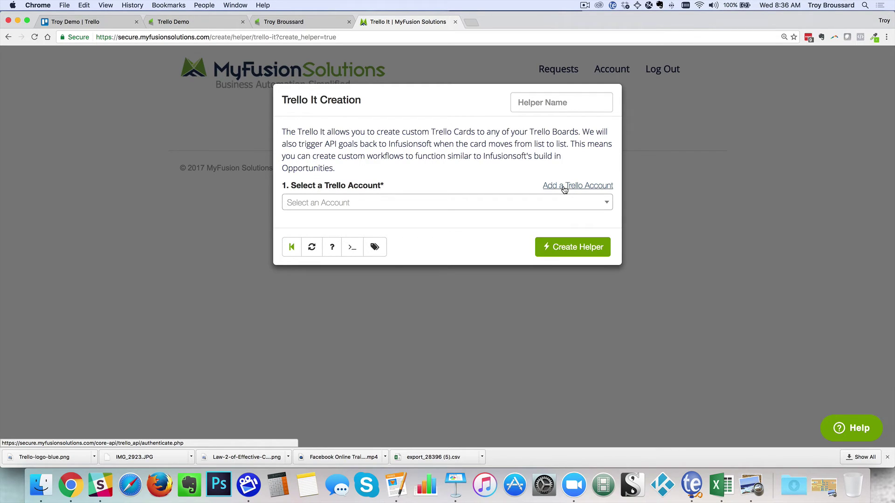
{"action": "left_click", "coordinate": [479, 202]}
{"action": "left_click", "coordinate": [394, 241]}
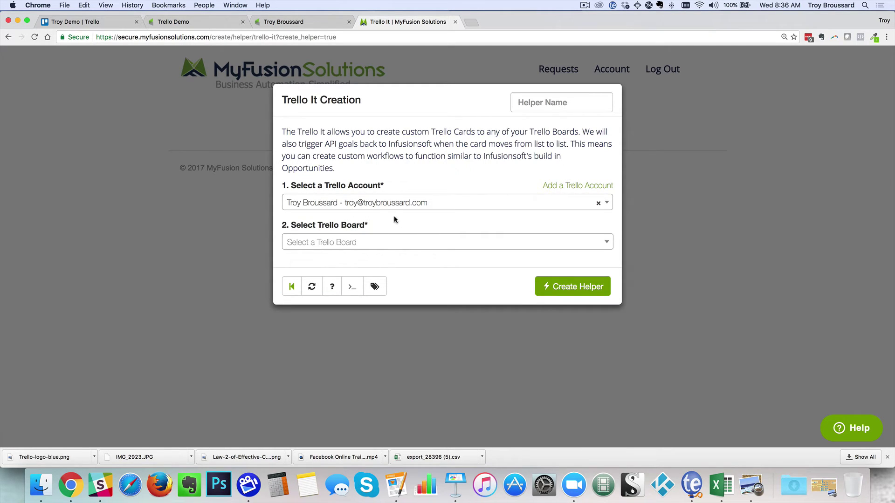
Set the helper to create its card on the demo board in the Todo list.
{"action": "left_click", "coordinate": [361, 249]}
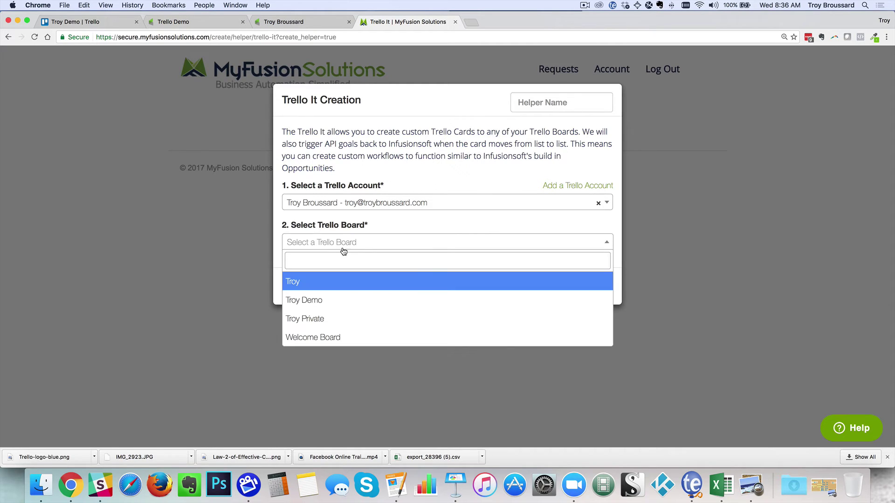
{"action": "left_click", "coordinate": [325, 304]}
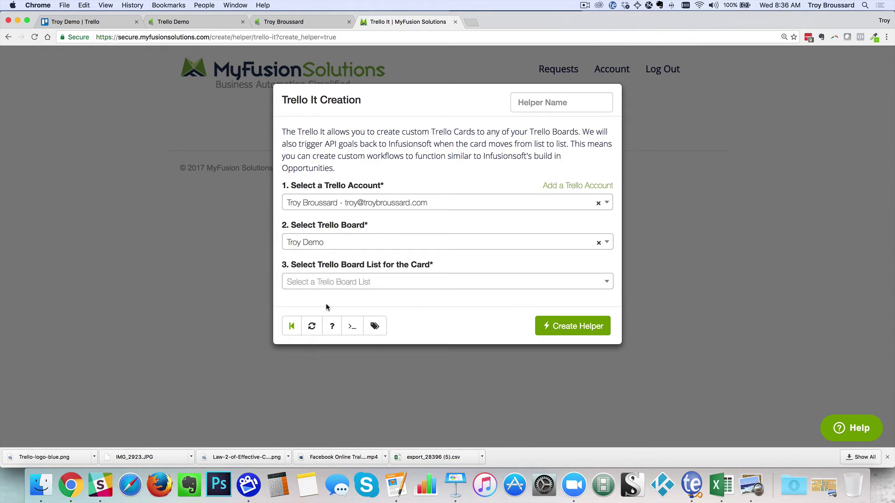
{"action": "left_click", "coordinate": [394, 283]}
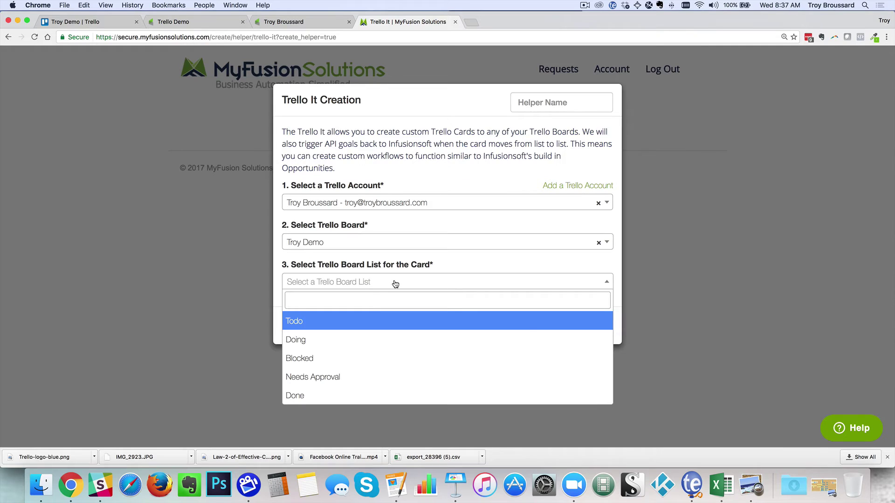
{"action": "left_click", "coordinate": [333, 322]}
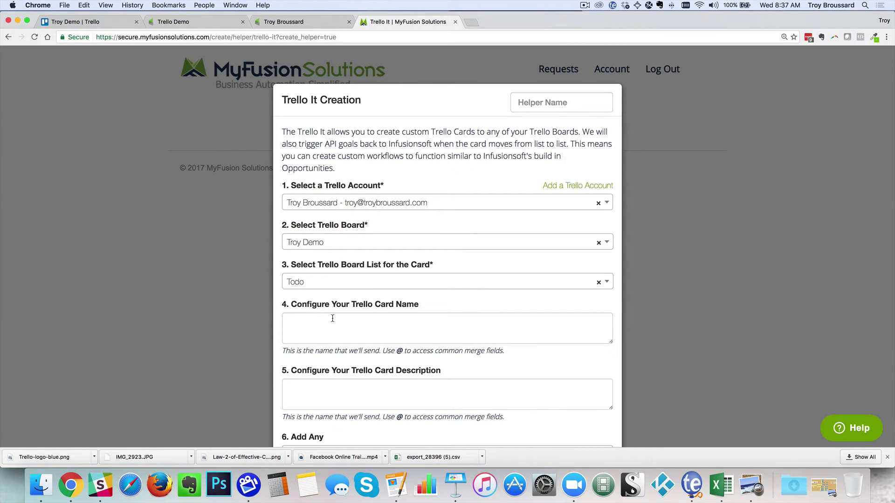
{"action": "left_click", "coordinate": [377, 324]}
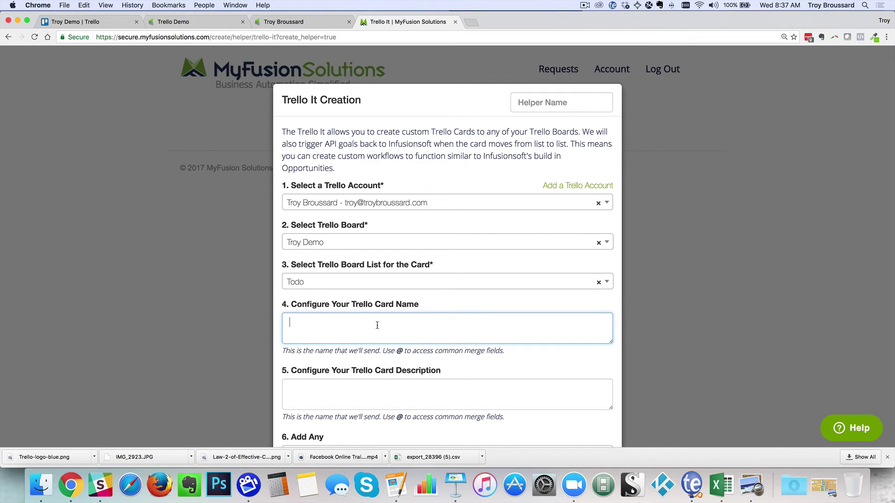
{"action": "type", "text": "Call @fir"}
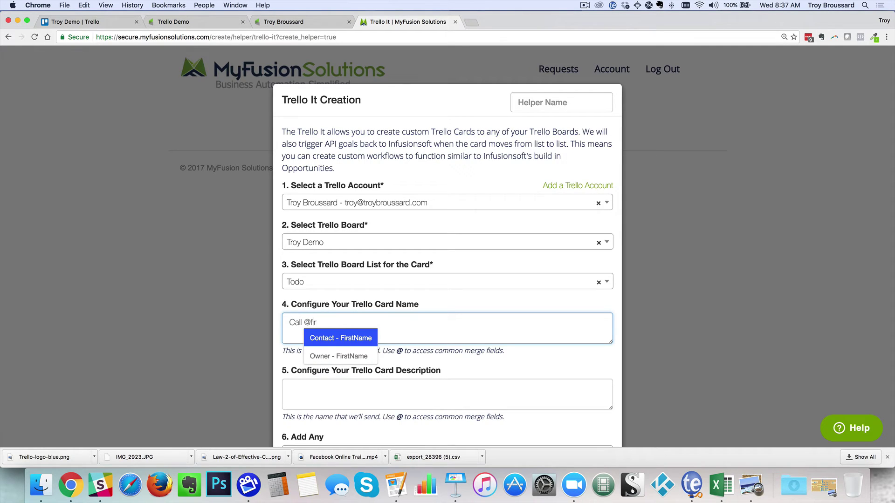
{"action": "left_click", "coordinate": [342, 338]}
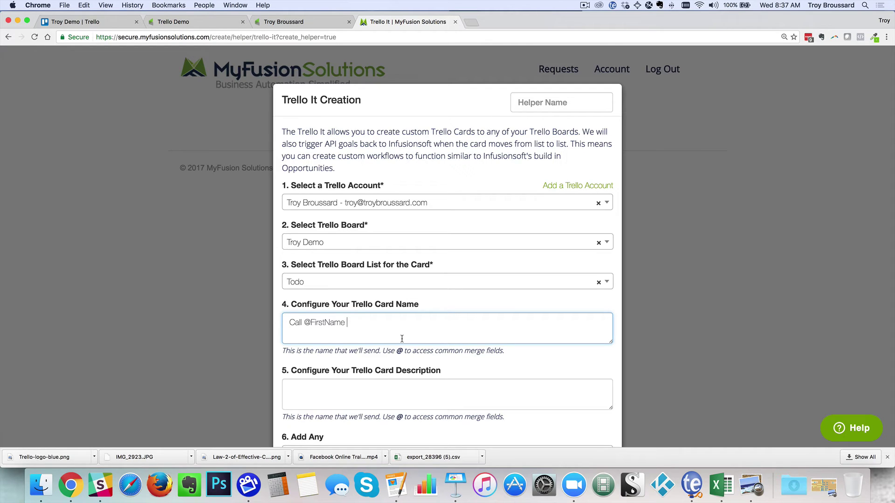
{"action": "type", "text": "re:Feedback on new coahi"}
{"action": "key", "text": "BackSpace"}
{"action": "key", "text": "BackSpace"}
{"action": "type", "text": "ching"}
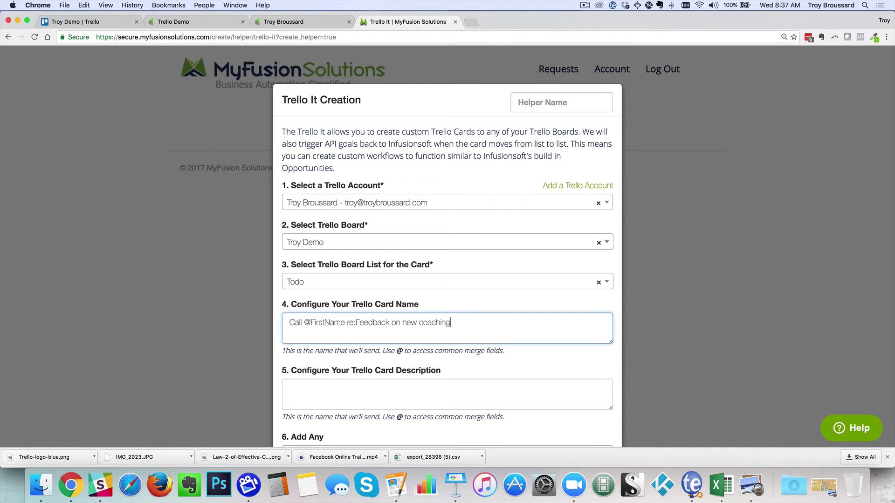
{"action": "type", "text": " program"}
{"action": "scroll", "coordinate": [447, 257], "scroll_direction": "down", "scroll_amount": 4}
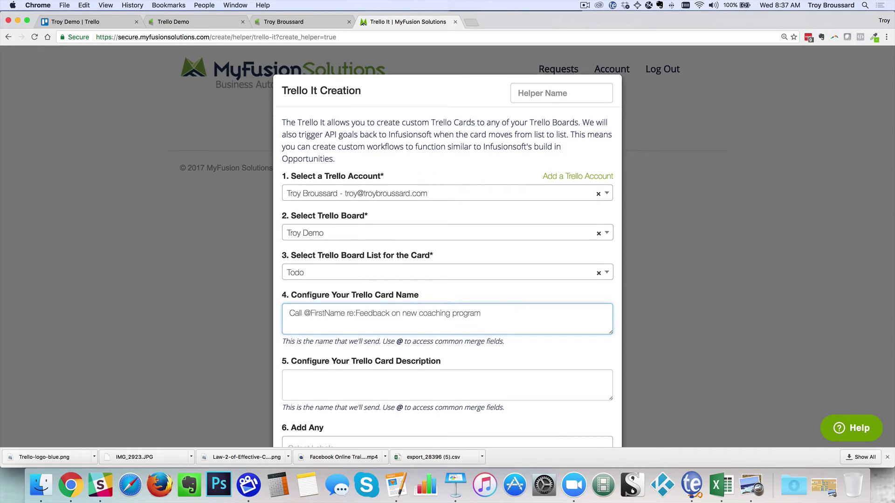
{"action": "scroll", "coordinate": [456, 264], "scroll_direction": "down", "scroll_amount": 2}
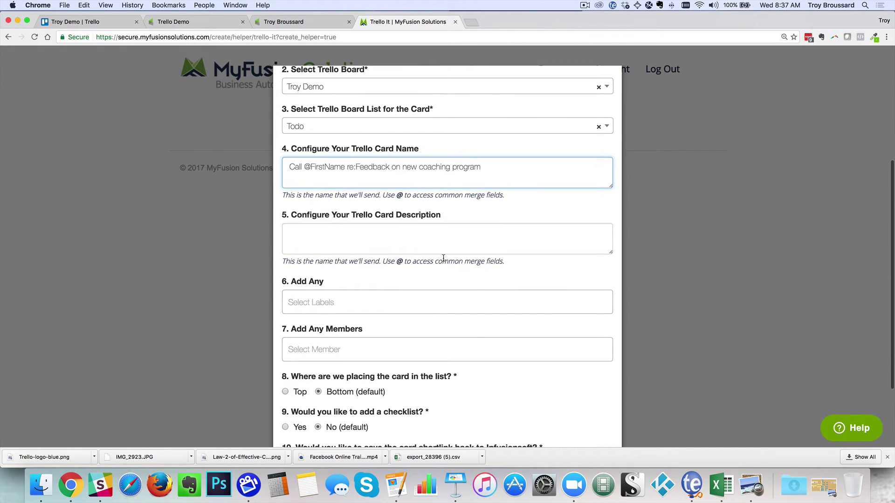
{"action": "left_click", "coordinate": [395, 241]}
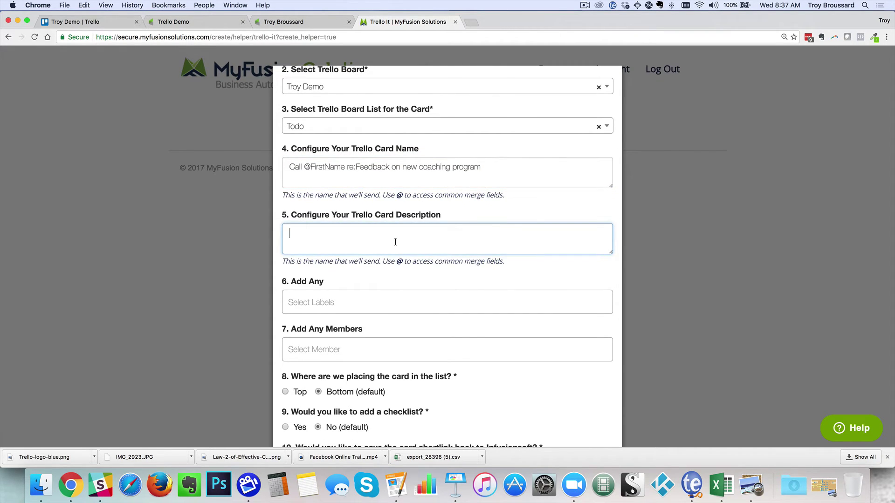
{"action": "type", "text": "Please call @Fi"}
{"action": "key", "text": "Return"}
{"action": "type", "text": "a couple t"}
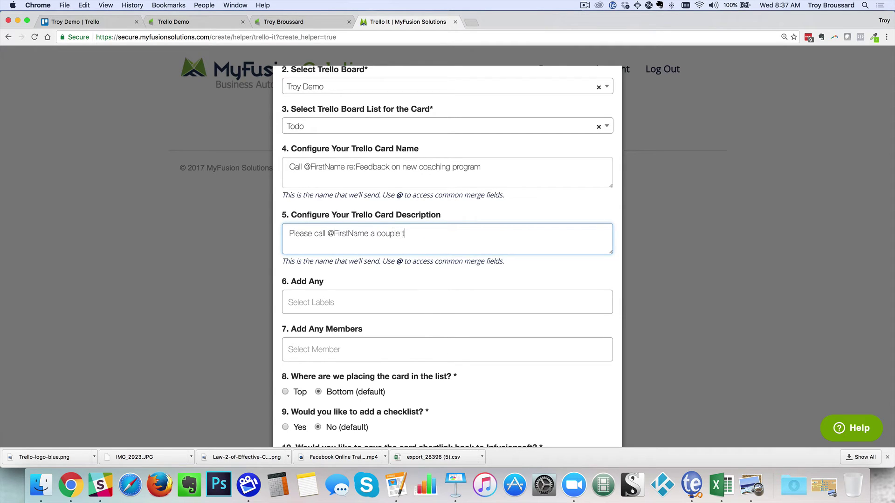
{"action": "type", "text": "imes and leave voicemail if nec"}
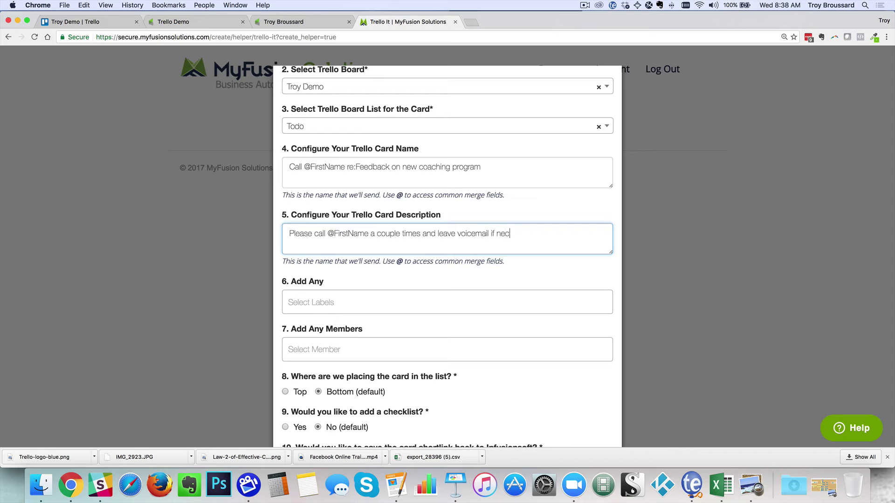
{"action": "type", "text": "essary. We need a lot of feed"}
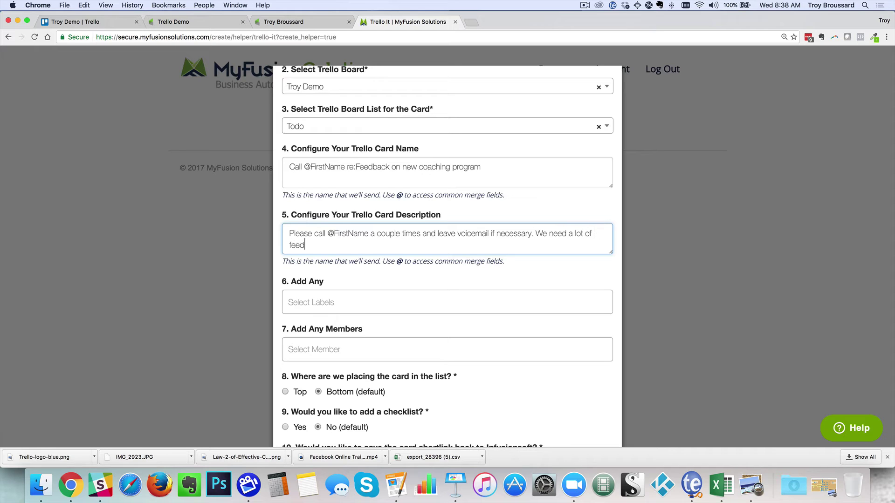
{"action": "type", "text": "back on oyu"}
{"action": "key", "text": "BackSpace"}
{"action": "key", "text": "BackSpace"}
{"action": "key", "text": "BackSpace"}
{"action": "type", "text": "the coaching program."}
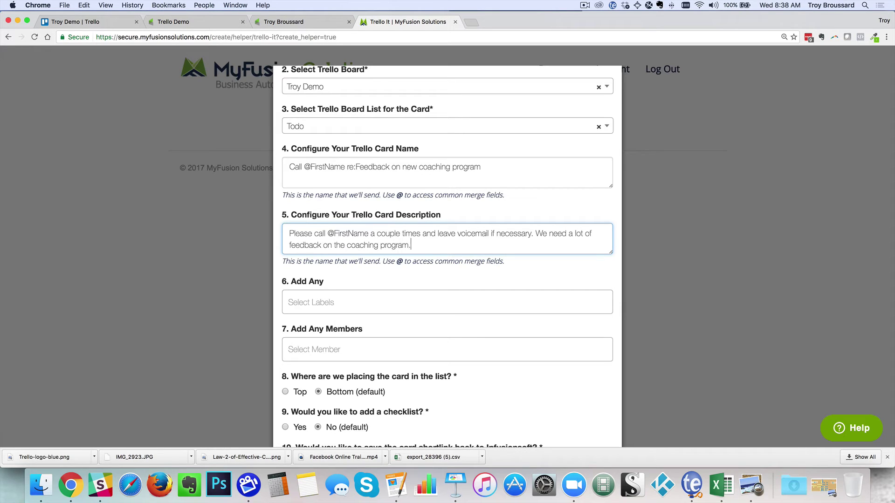
Try the green Tuesday Tips label on the card, and replace it with the red URGENT label.
{"action": "left_click", "coordinate": [302, 308]}
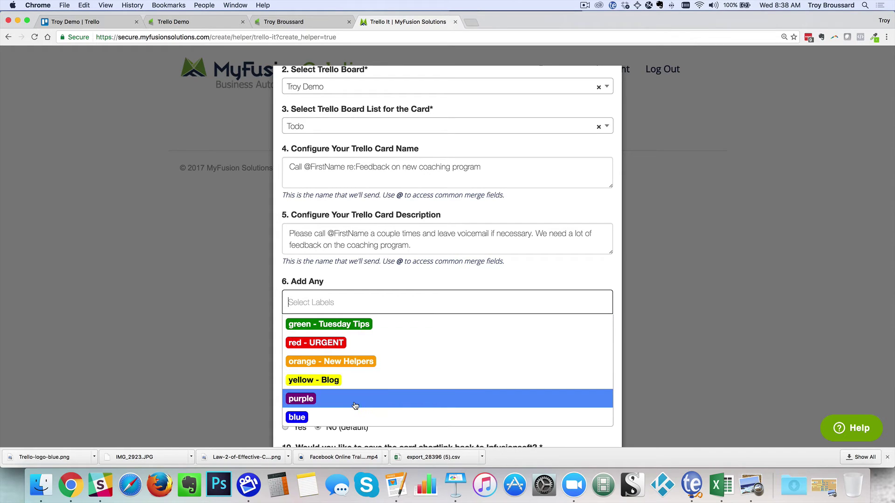
{"action": "left_click", "coordinate": [384, 329]}
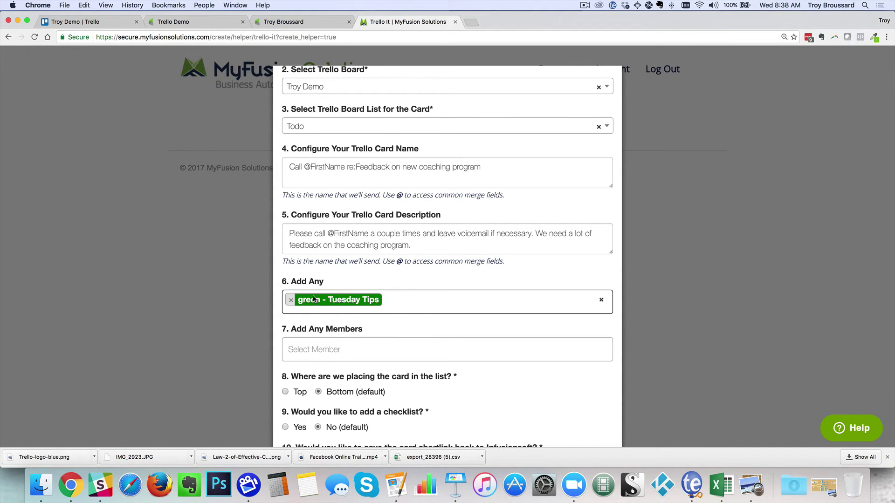
{"action": "left_click", "coordinate": [290, 301]}
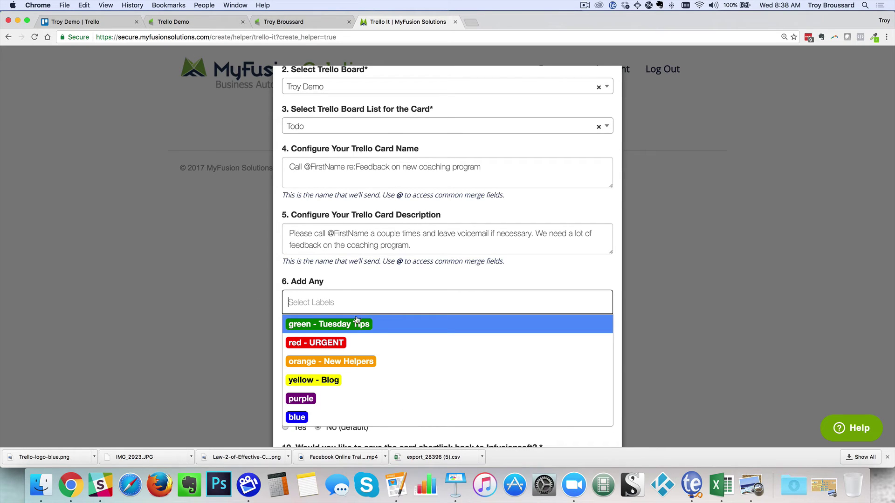
{"action": "left_click", "coordinate": [339, 348]}
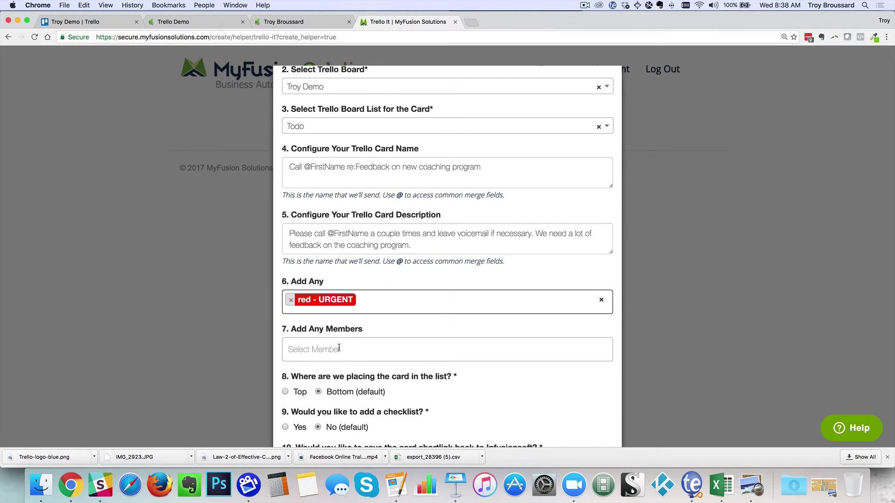
Assign the account owner as the card's member and place the card at the top of the list.
{"action": "left_click", "coordinate": [399, 353]}
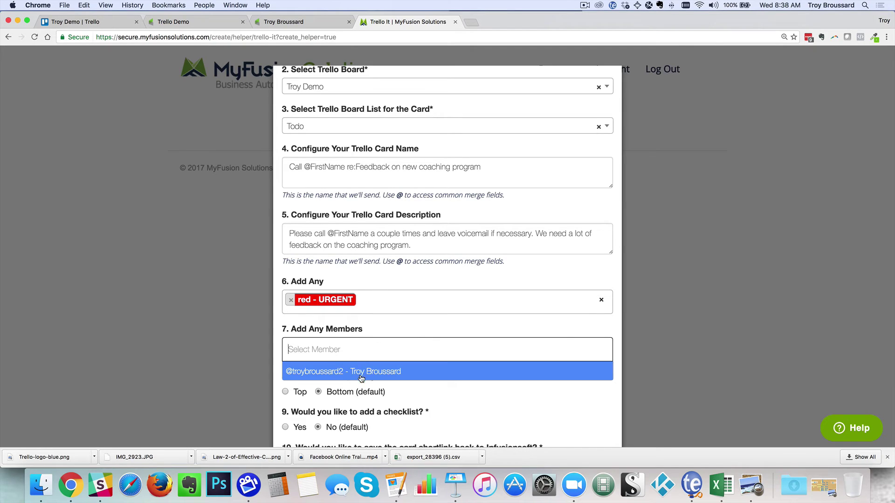
{"action": "left_click", "coordinate": [295, 372]}
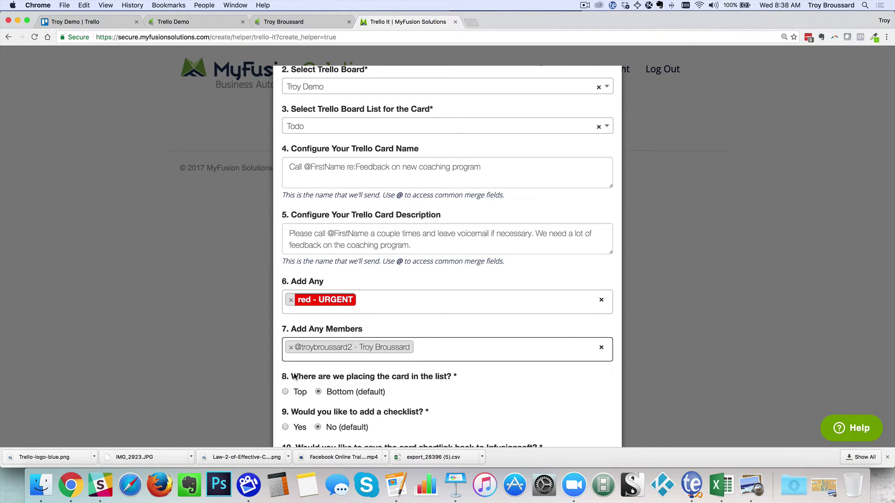
{"action": "scroll", "coordinate": [507, 377], "scroll_direction": "down", "scroll_amount": 3}
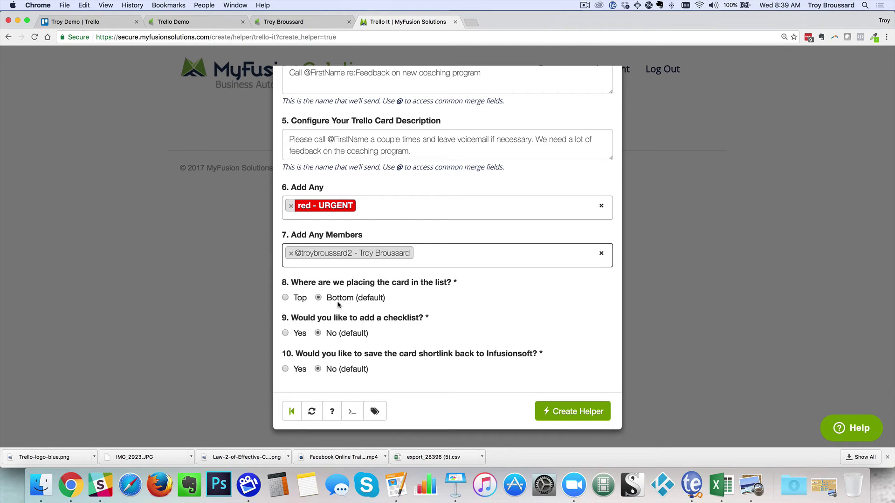
{"action": "left_click", "coordinate": [285, 298]}
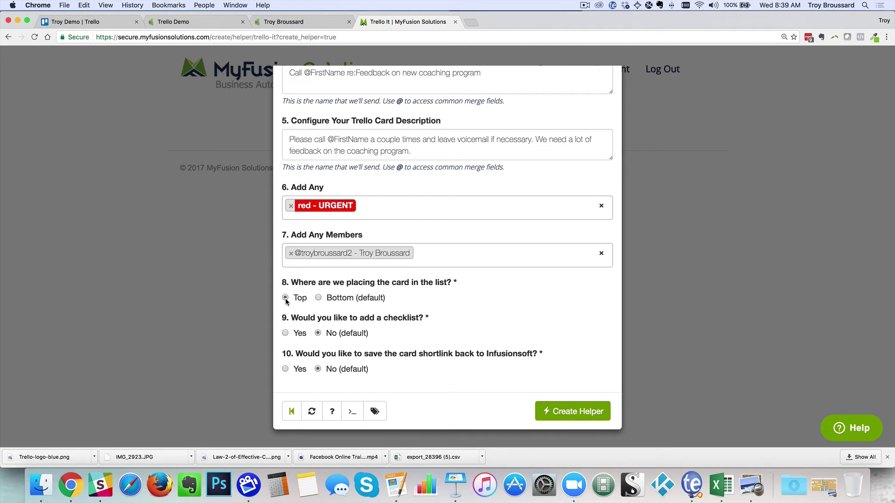
Enable a checklist for the Trello card and add one titled "On the call...".
{"action": "left_click", "coordinate": [285, 333]}
{"action": "left_click", "coordinate": [378, 372]}
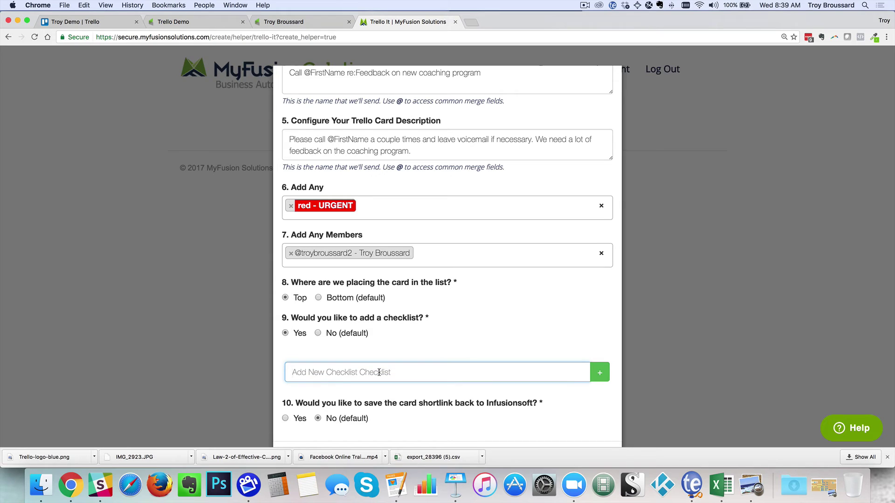
{"action": "type", "text": "On "}
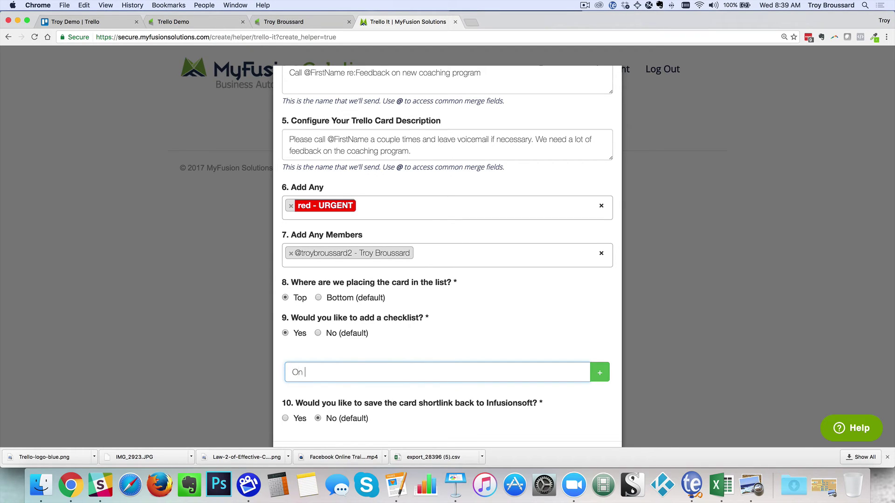
{"action": "type", "text": "the call..."}
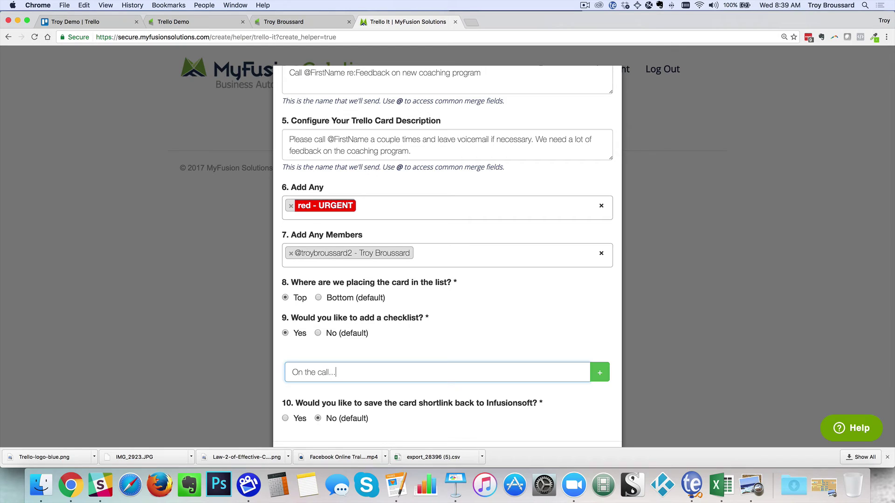
{"action": "left_click", "coordinate": [601, 377]}
Add the item "Make sure and ask for a referrals" to the "On the call..." checklist.
{"action": "left_click", "coordinate": [405, 381]}
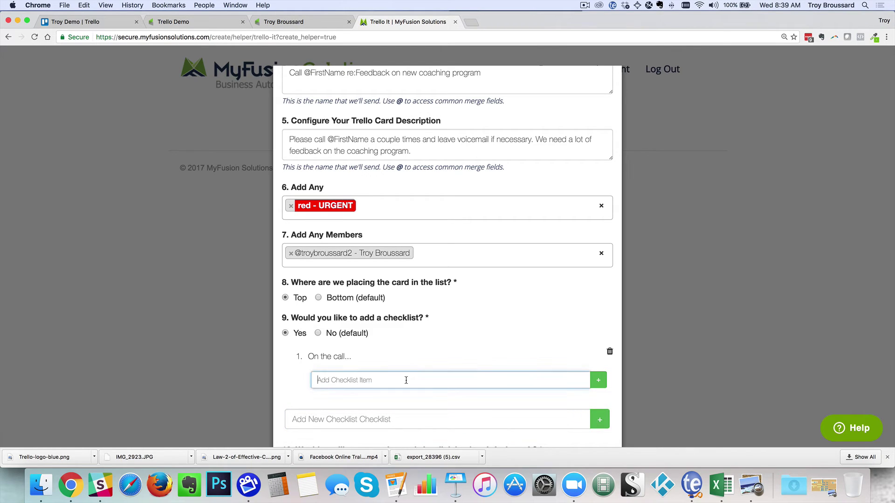
{"action": "type", "text": "Mae"}
{"action": "type", "text": "e sure and ask for "}
{"action": "type", "text": "a "}
{"action": "type", "text": "referrals"}
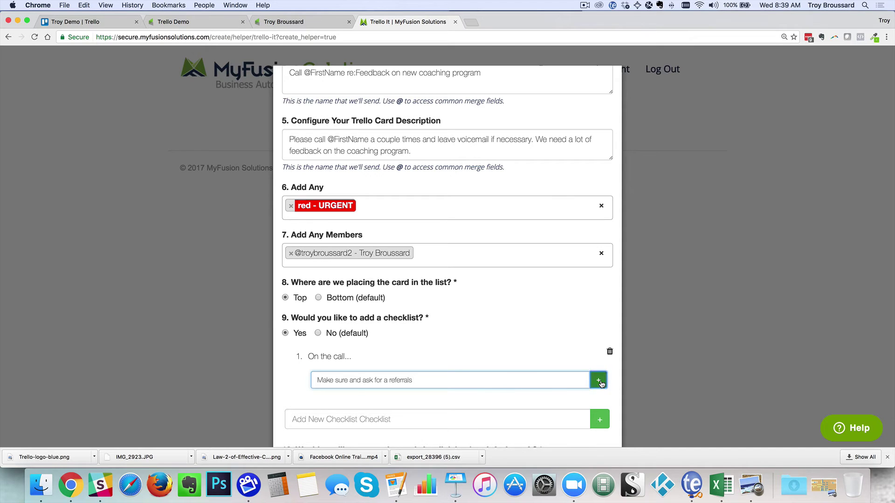
{"action": "left_click", "coordinate": [598, 379]}
Add the checklist items "Make sure to ask for a testimonial" and "Ask if they would like to come to the live event".
{"action": "left_click", "coordinate": [423, 399]}
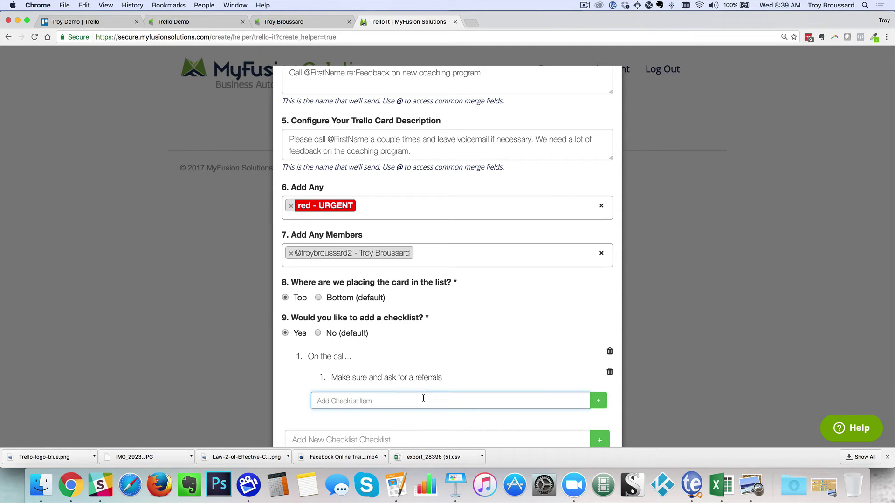
{"action": "type", "text": "Make sure to ask for a testimonial"}
{"action": "left_click", "coordinate": [599, 402]}
{"action": "left_click", "coordinate": [457, 415]}
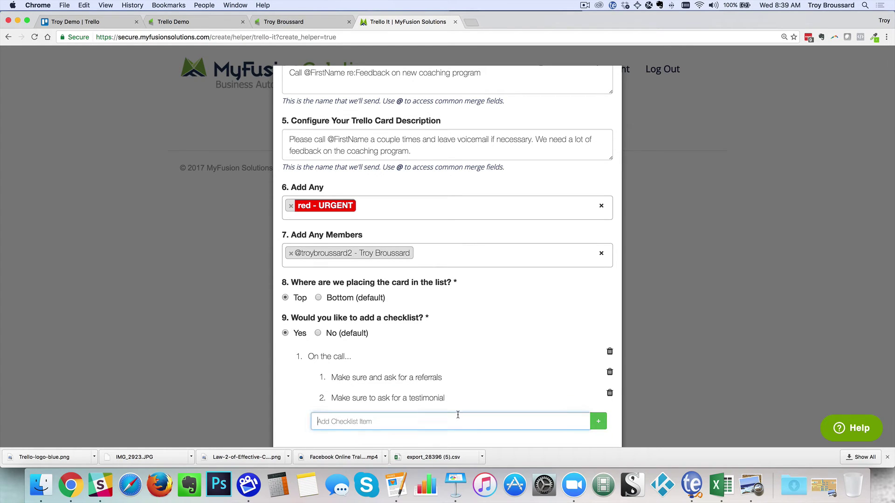
{"action": "type", "text": "Ask if they would like to come to the live event"}
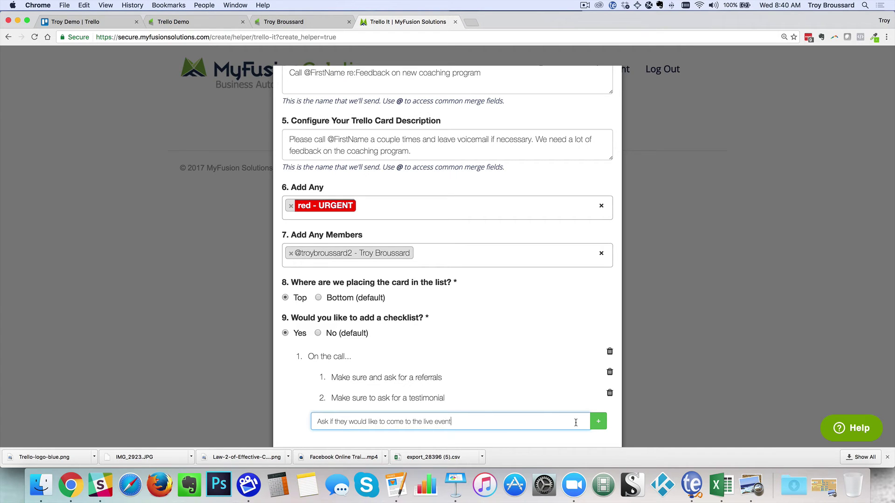
{"action": "left_click", "coordinate": [596, 421]}
Enable saving the card shortlink back to Infusionsoft, storing it in the 4 Day Promo URL field.
{"action": "scroll", "coordinate": [533, 395], "scroll_direction": "down", "scroll_amount": 2}
{"action": "scroll", "coordinate": [533, 394], "scroll_direction": "down", "scroll_amount": 1}
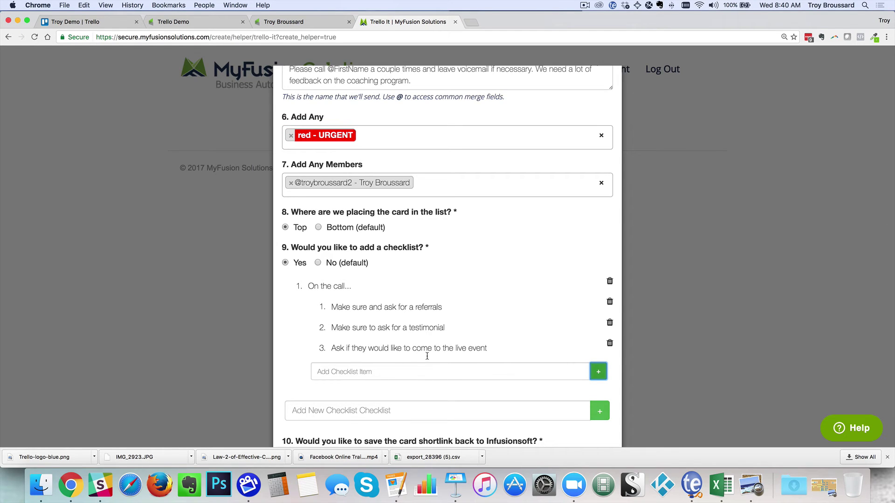
{"action": "scroll", "coordinate": [363, 361], "scroll_direction": "down", "scroll_amount": 3}
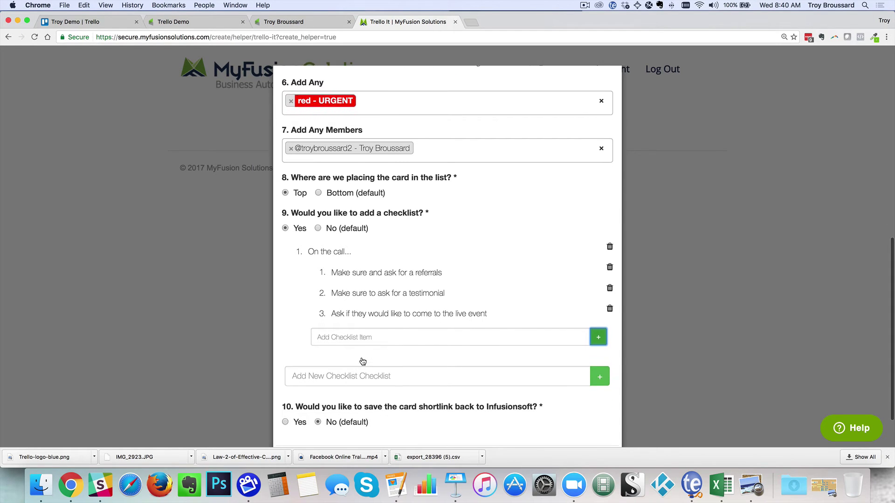
{"action": "scroll", "coordinate": [361, 358], "scroll_direction": "down", "scroll_amount": 1}
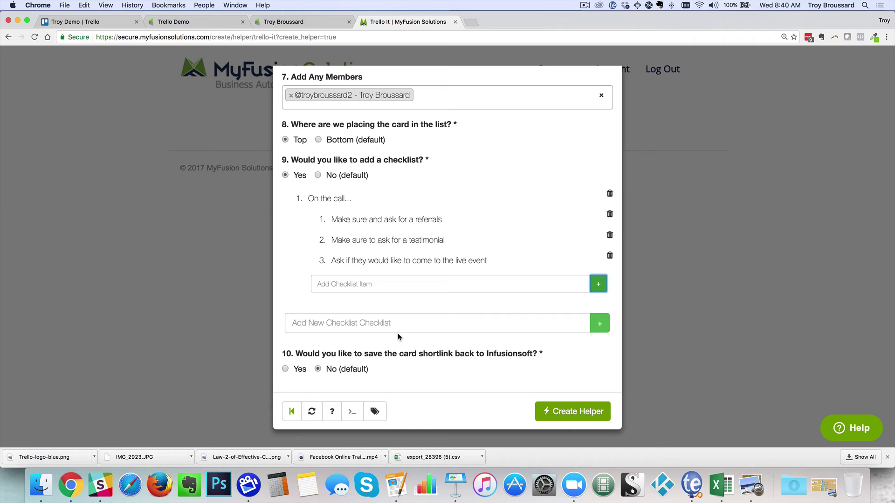
{"action": "left_click", "coordinate": [286, 370]}
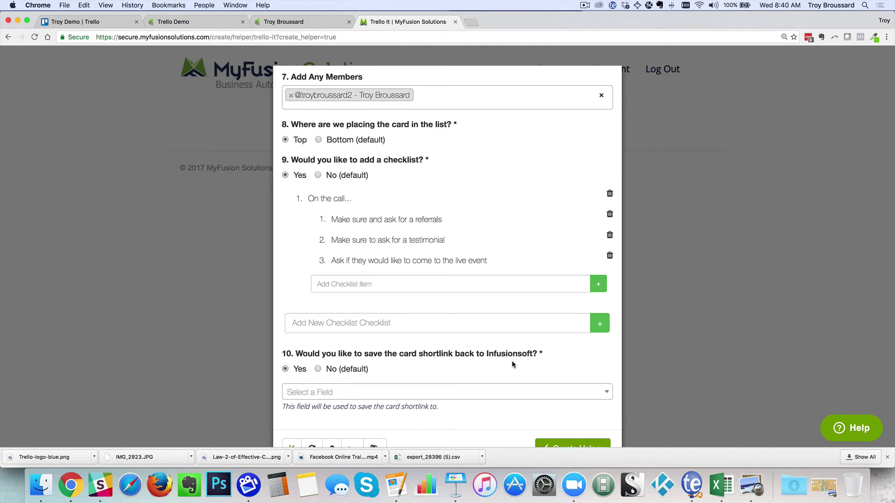
{"action": "scroll", "coordinate": [512, 364], "scroll_direction": "down", "scroll_amount": 2}
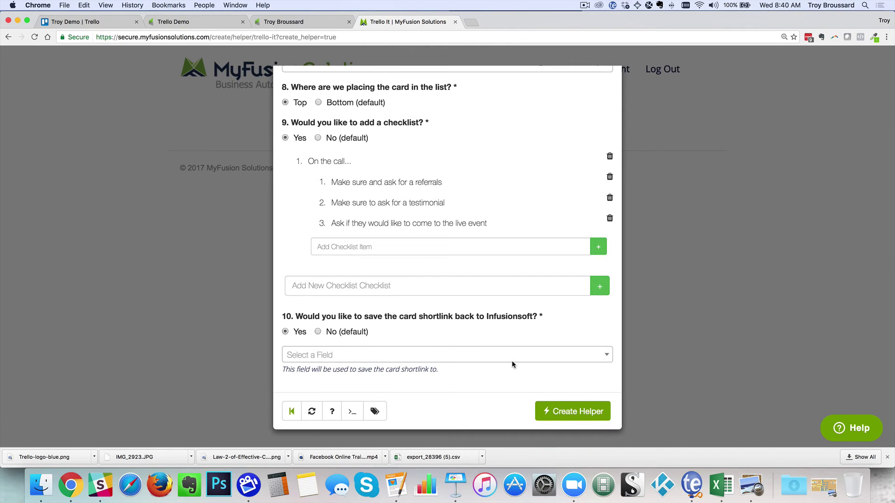
{"action": "left_click", "coordinate": [473, 359]}
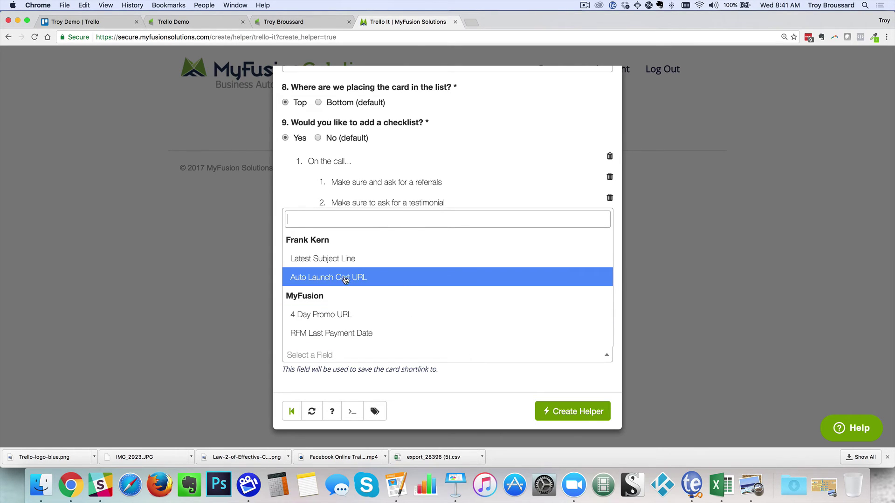
{"action": "left_click", "coordinate": [366, 316]}
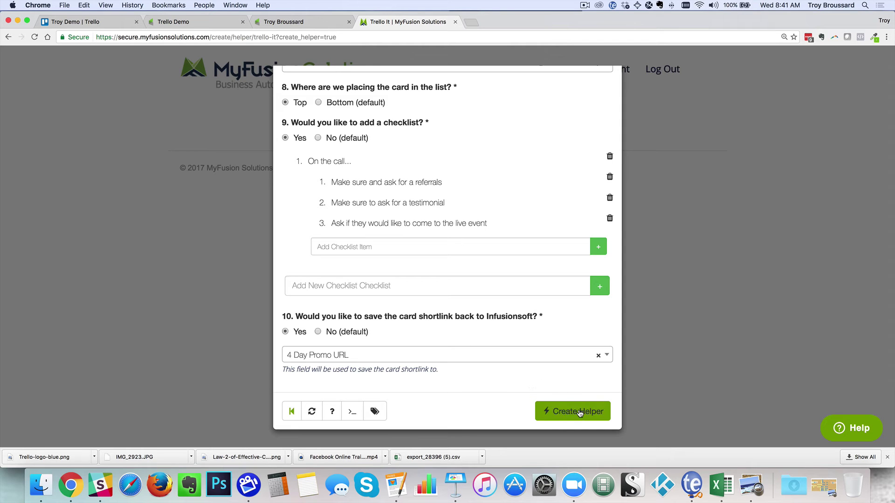
Name the helper "Trello - Schedule Call" and create it.
{"action": "scroll", "coordinate": [536, 194], "scroll_direction": "up", "scroll_amount": 8}
{"action": "scroll", "coordinate": [537, 197], "scroll_direction": "down", "scroll_amount": 5}
{"action": "scroll", "coordinate": [538, 197], "scroll_direction": "down", "scroll_amount": 4}
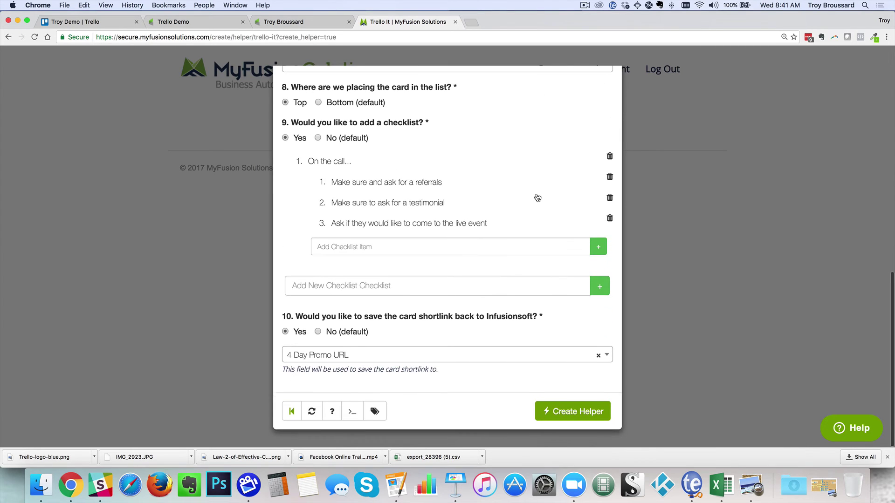
{"action": "left_click", "coordinate": [580, 410]}
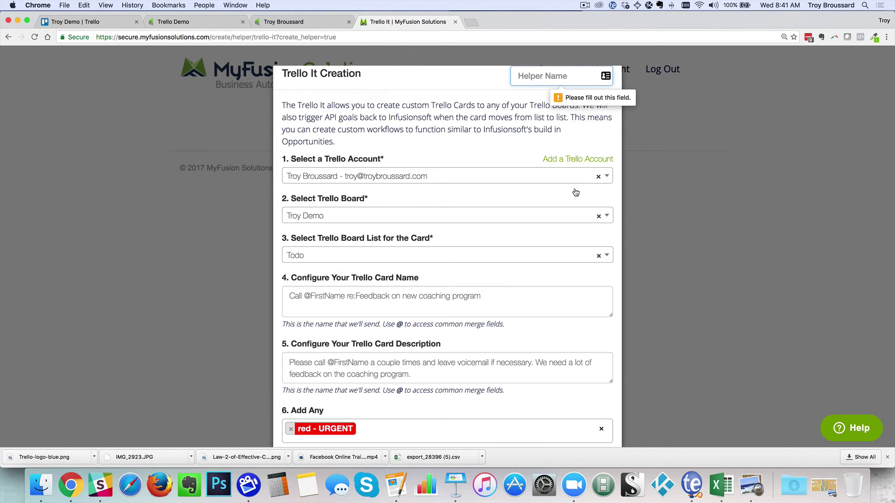
{"action": "left_click", "coordinate": [549, 77]}
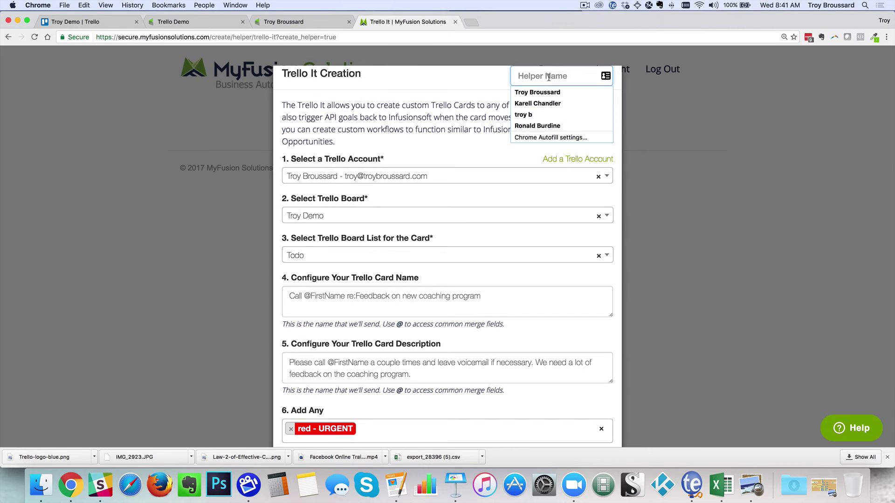
{"action": "type", "text": "Trello"}
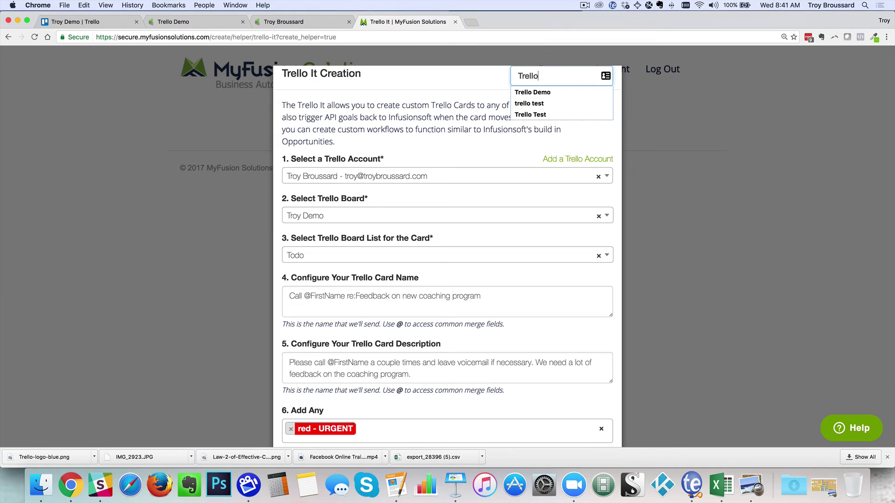
{"action": "type", "text": " - Schedul"}
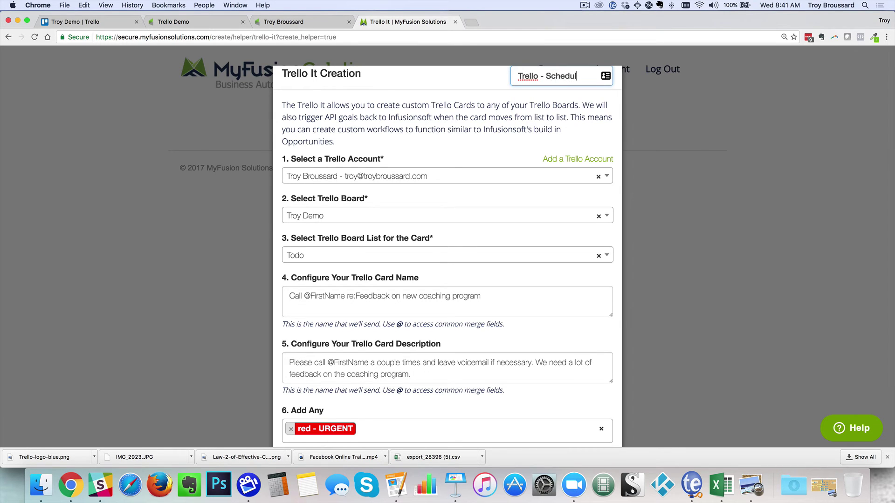
{"action": "type", "text": "e Call"}
{"action": "scroll", "coordinate": [559, 212], "scroll_direction": "down", "scroll_amount": 10}
{"action": "scroll", "coordinate": [559, 212], "scroll_direction": "down", "scroll_amount": 3}
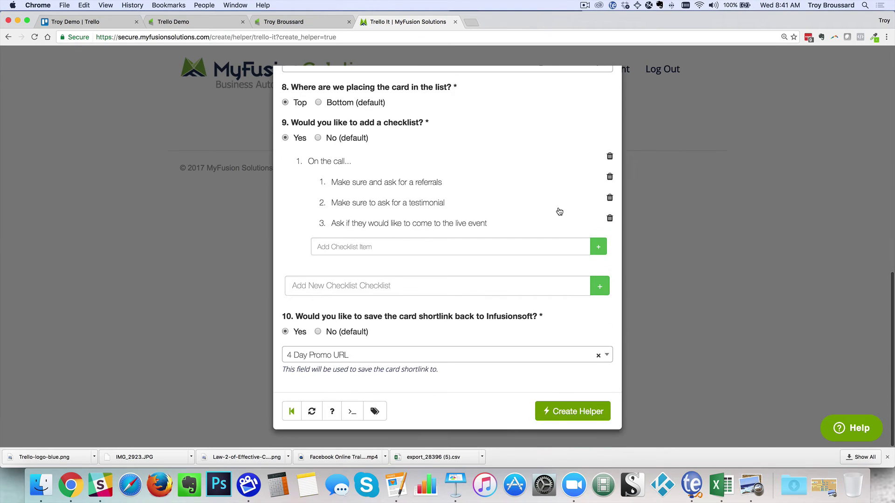
{"action": "left_click", "coordinate": [574, 412]}
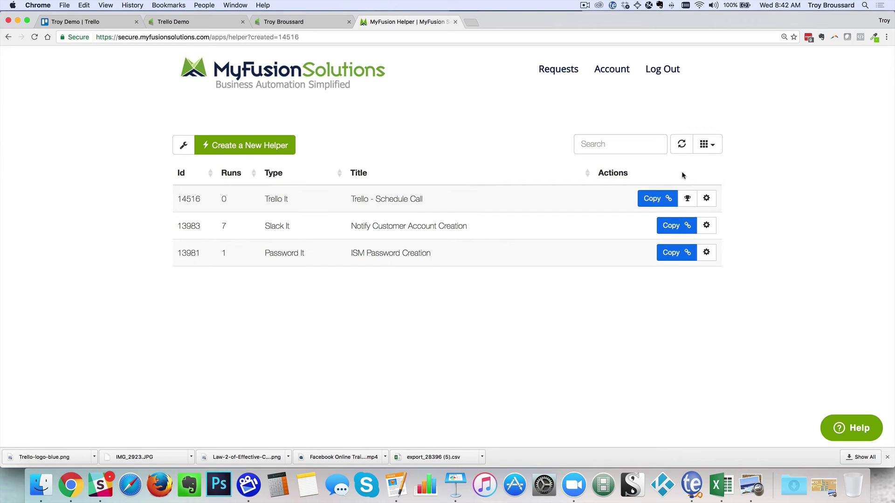
Copy the Trello - Schedule Call helper's API goal for moving into Todo and switch to the Infusionsoft Trello Demo campaign.
{"action": "left_click", "coordinate": [688, 200]}
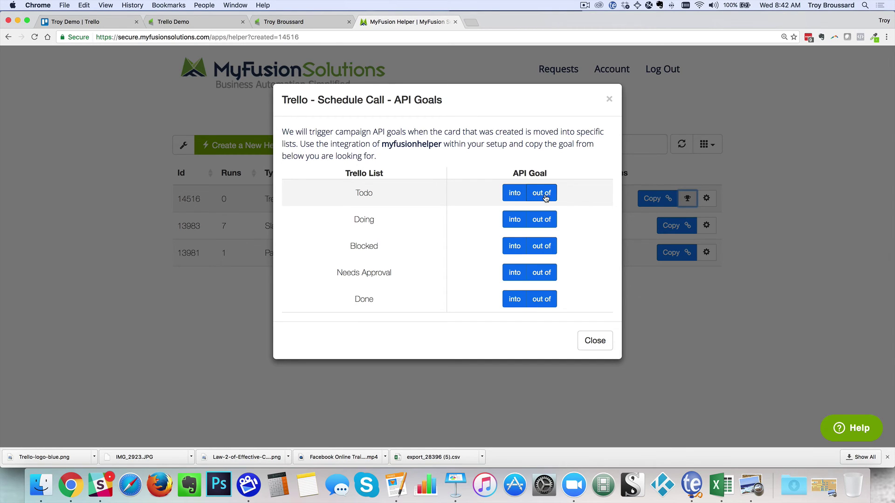
{"action": "left_click", "coordinate": [513, 194]}
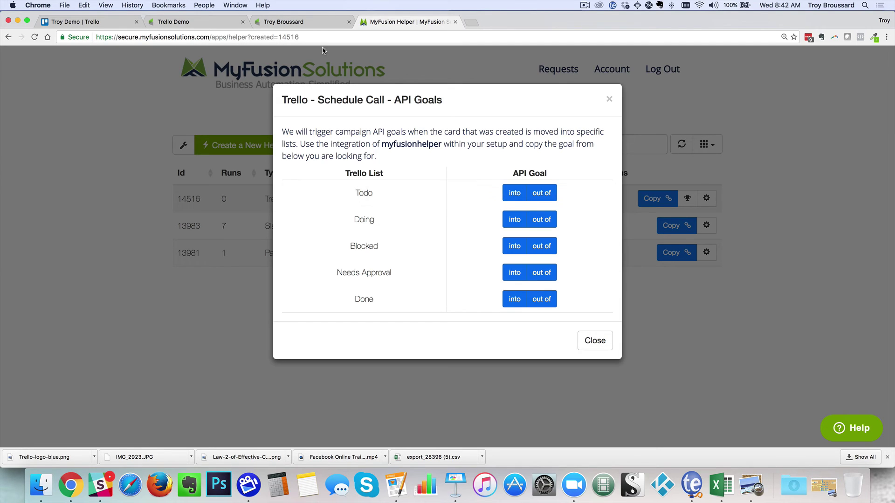
{"action": "left_click", "coordinate": [210, 22]}
Configure the "Moves INTO 'blocked' Stage" API goal with the integration myfusionhelper and the copied goal as call name, and save it.
{"action": "mouse_move", "coordinate": [181, 209]}
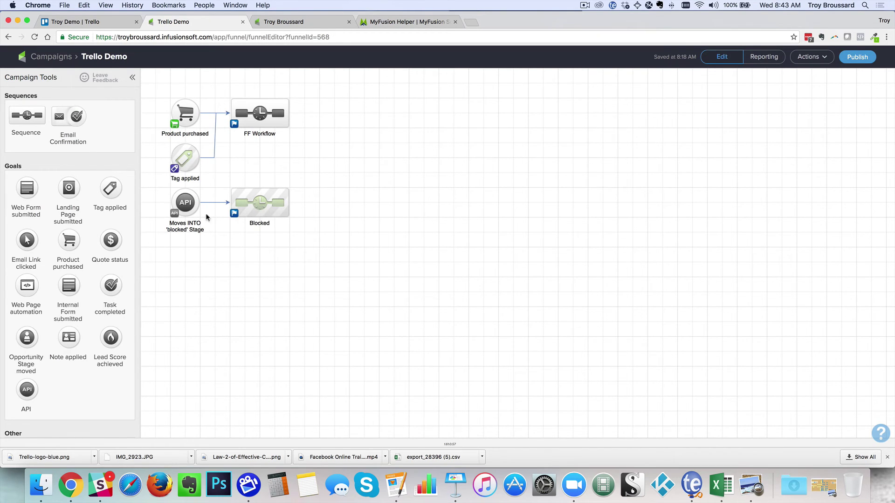
{"action": "double_click", "coordinate": [185, 204]}
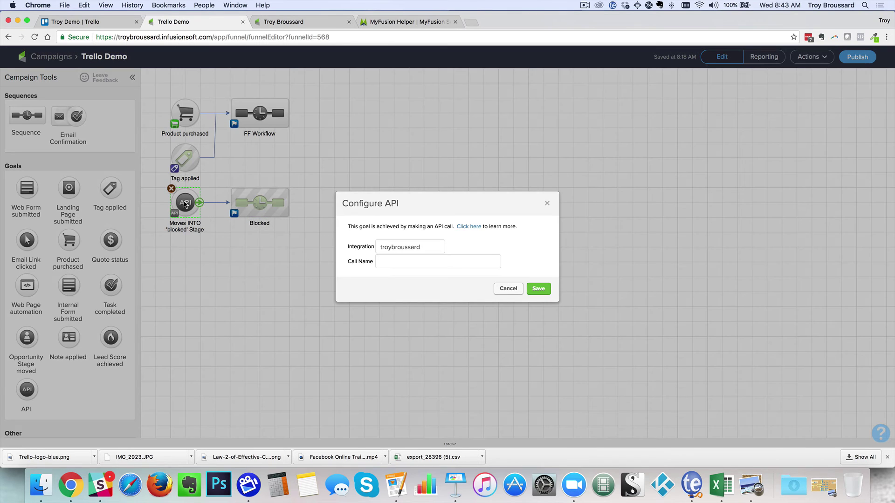
{"action": "double_click", "coordinate": [428, 248]}
{"action": "type", "text": "myfusionhelper"}
{"action": "key", "text": "Tab"}
{"action": "key", "text": "super+v"}
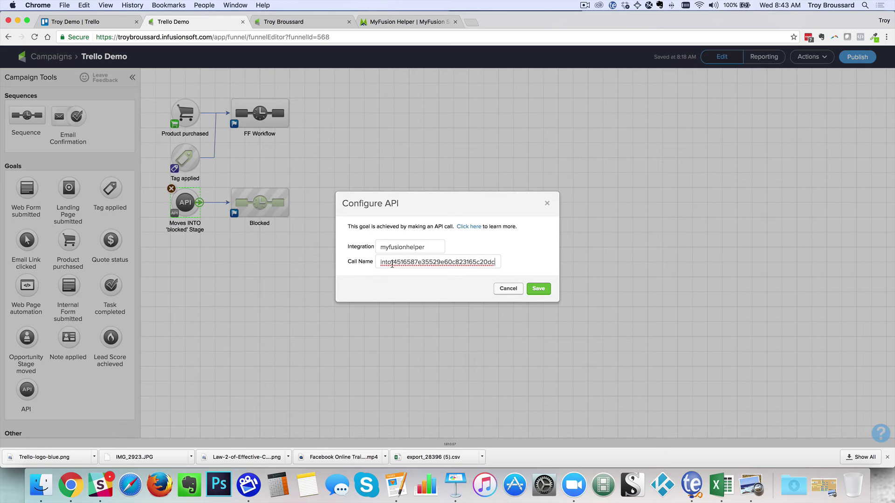
{"action": "left_click_drag", "start_coordinate": [391, 263], "coordinate": [368, 261]}
{"action": "left_click", "coordinate": [535, 290]}
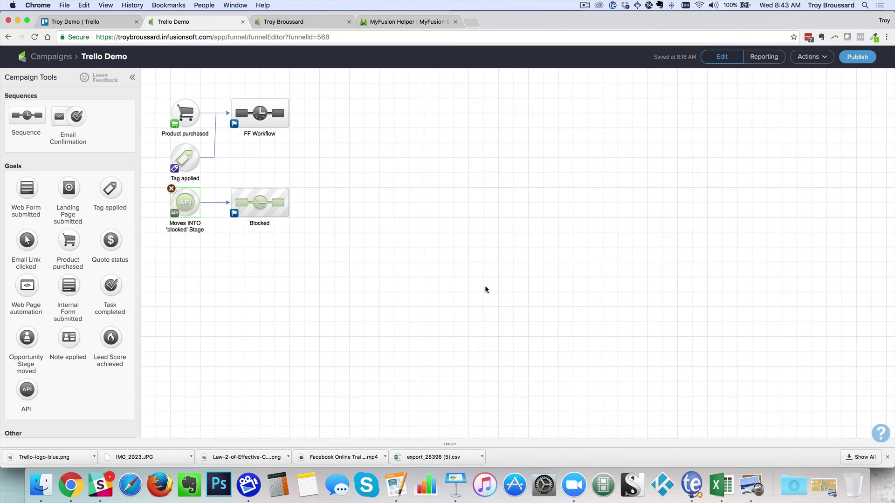
Rename the campaign's API goal to "Moves INTO 'todo' List".
{"action": "left_click", "coordinate": [191, 229]}
{"action": "double_click", "coordinate": [196, 229]}
{"action": "left_click", "coordinate": [205, 230]}
{"action": "left_click_drag", "start_coordinate": [207, 231], "coordinate": [168, 230]}
{"action": "left_click", "coordinate": [168, 229]}
{"action": "left_click", "coordinate": [168, 229]}
{"action": "key", "text": "shift+End"}
{"action": "key", "text": "BackSpace"}
{"action": "type", "text": "'todo' List"}
{"action": "left_click", "coordinate": [207, 272]}
Rename the Blocked sequence to "Notify Outsourcer".
{"action": "mouse_move", "coordinate": [195, 203]}
{"action": "left_click", "coordinate": [259, 224]}
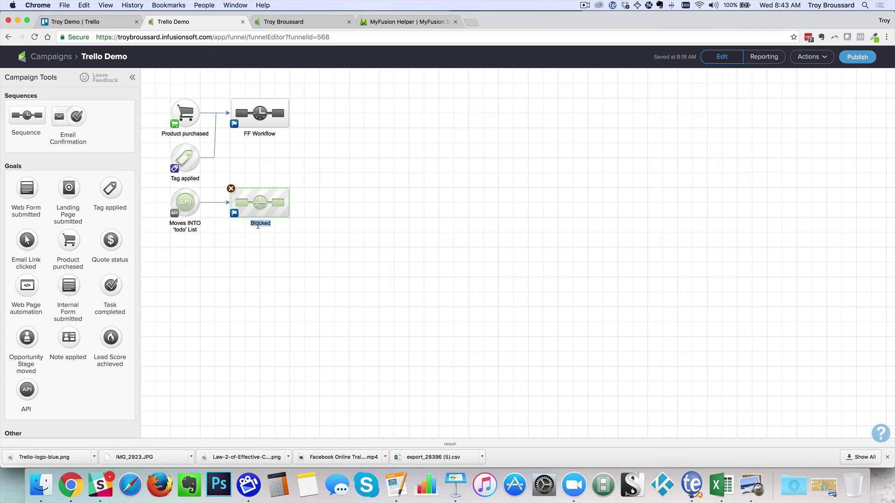
{"action": "type", "text": "Notify Outsourcer"}
{"action": "left_click", "coordinate": [300, 287]}
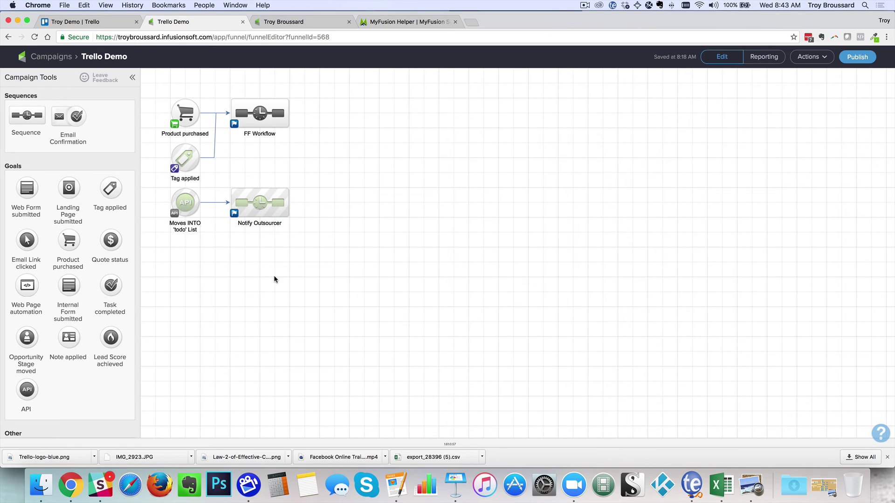
Switch back to MyFusion Helper and go through the API goals for cards moving into the Needs Approval, Done and Blocked lists.
{"action": "mouse_move", "coordinate": [188, 207]}
{"action": "left_click", "coordinate": [401, 22]}
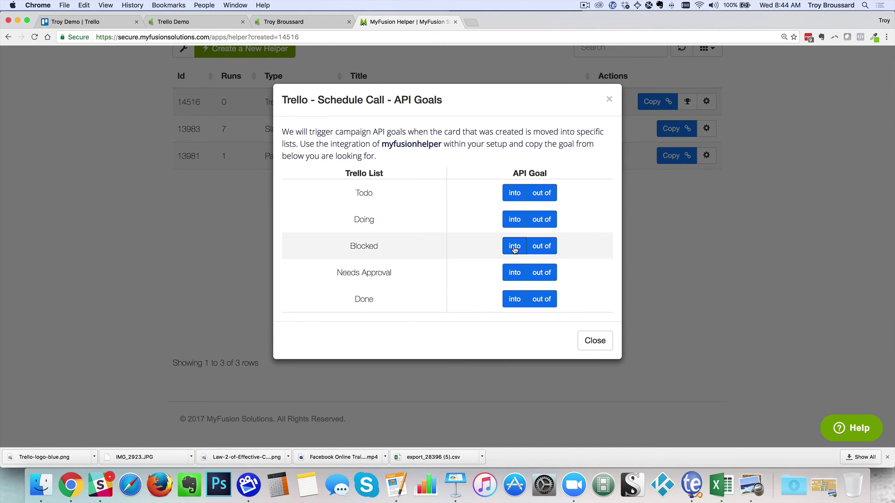
{"action": "left_click", "coordinate": [514, 271]}
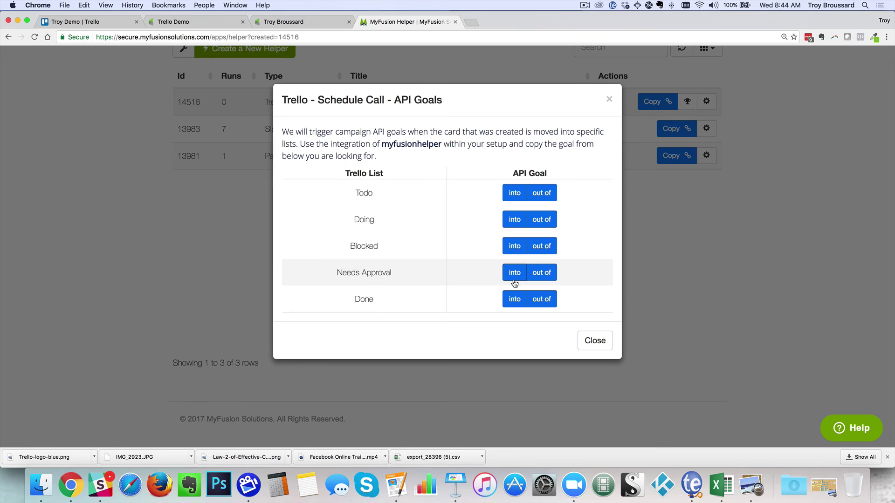
{"action": "left_click", "coordinate": [514, 300]}
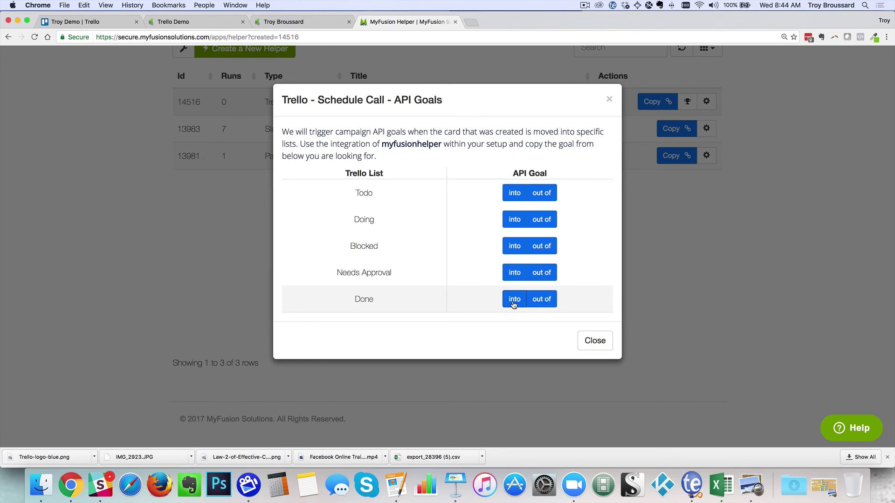
{"action": "left_click", "coordinate": [511, 268]}
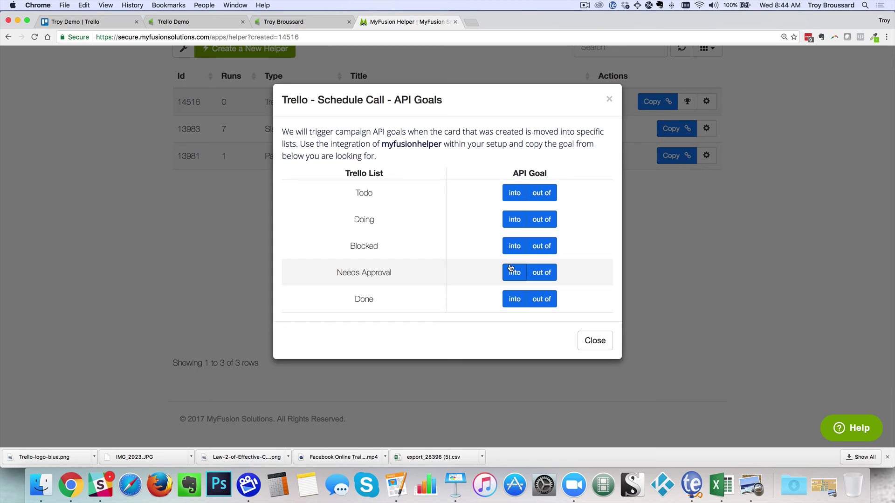
{"action": "left_click", "coordinate": [514, 247]}
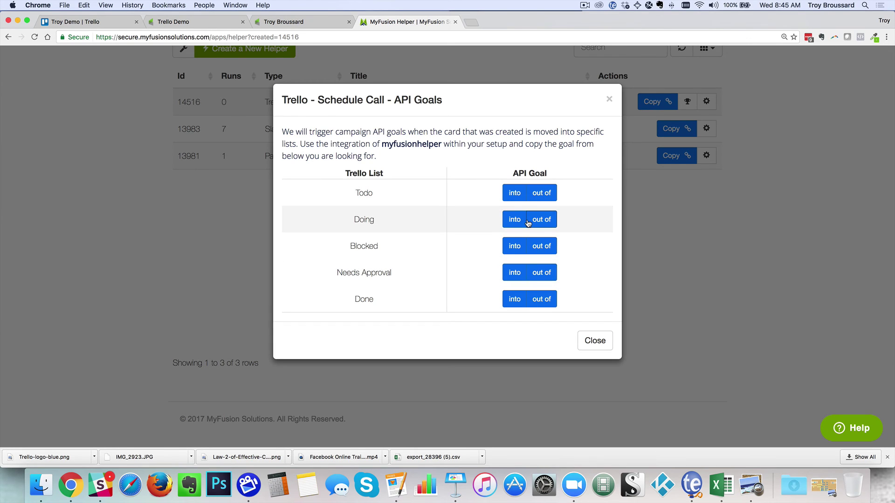
Close the API goals list and copy the link of the "Trello - Schedule Call" helper.
{"action": "left_click", "coordinate": [609, 99]}
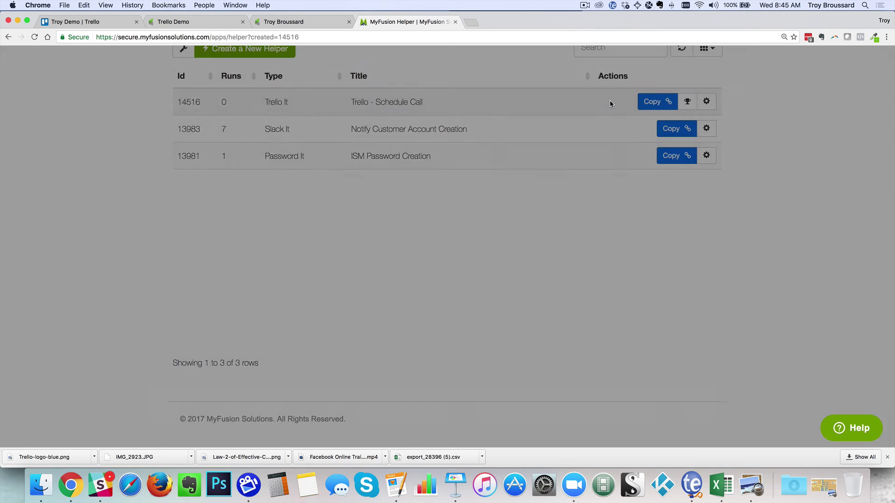
{"action": "scroll", "coordinate": [572, 236], "scroll_direction": "up", "scroll_amount": 1}
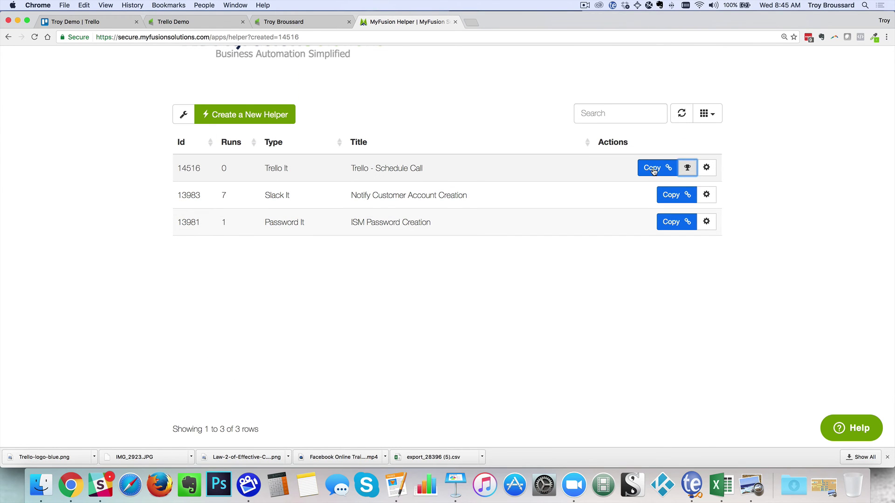
{"action": "left_click", "coordinate": [653, 170]}
Switch to the Infusionsoft campaign and paste the copied helper link as POST URL of FF Workflow's "MyFusion Helper -> Trello It" HTTP post.
{"action": "left_click", "coordinate": [219, 17]}
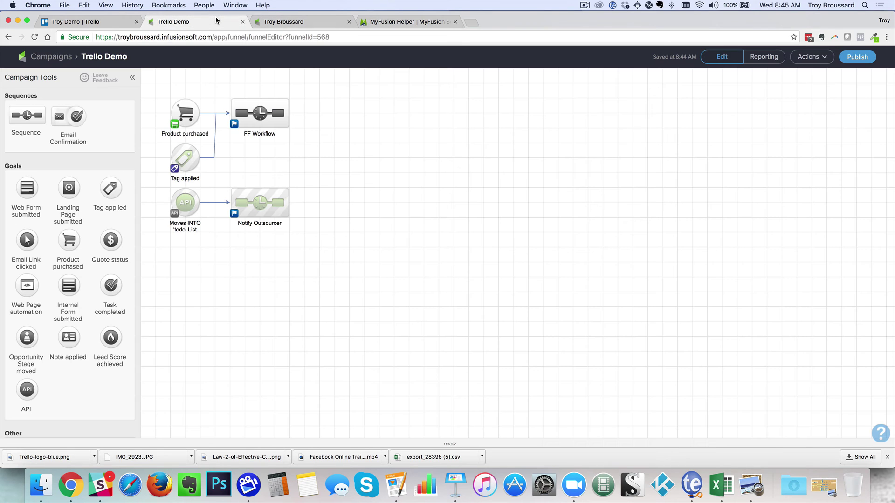
{"action": "mouse_move", "coordinate": [265, 120]}
{"action": "mouse_move", "coordinate": [174, 111]}
{"action": "mouse_move", "coordinate": [179, 158]}
{"action": "double_click", "coordinate": [261, 116]}
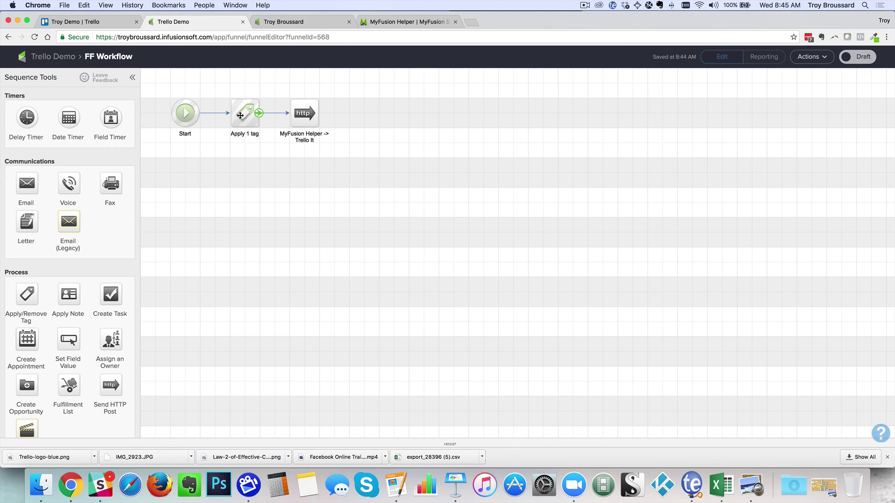
{"action": "double_click", "coordinate": [309, 117]}
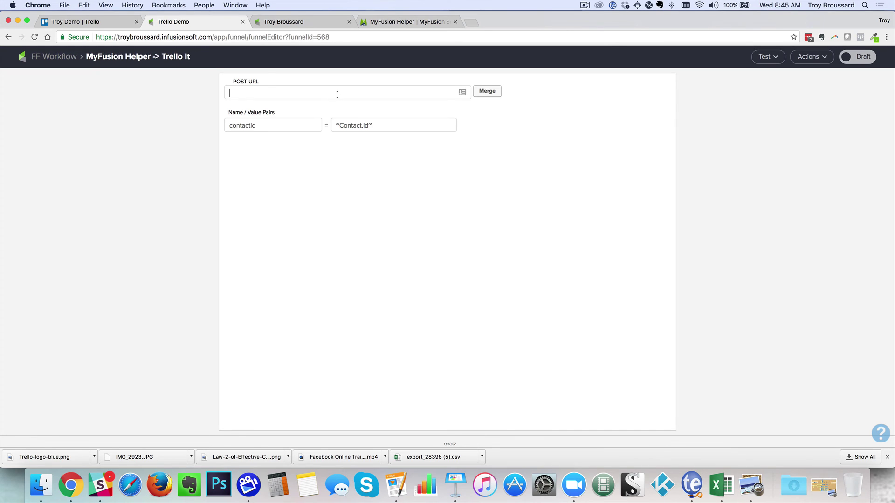
{"action": "key", "text": "super+v"}
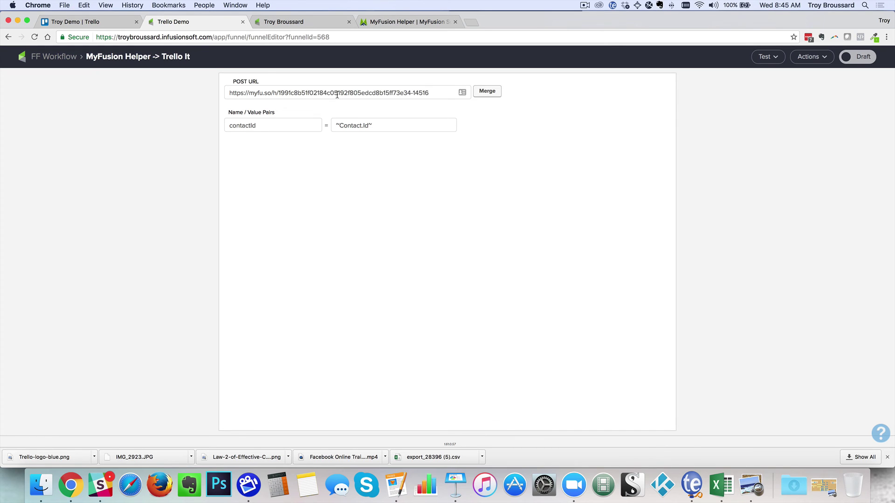
Take the "MyFusion Helper -> Trello It" HTTP post and the FF Workflow sequence out of draft status, and return to the Trello Demo campaign.
{"action": "left_click", "coordinate": [853, 59]}
{"action": "left_click", "coordinate": [64, 63]}
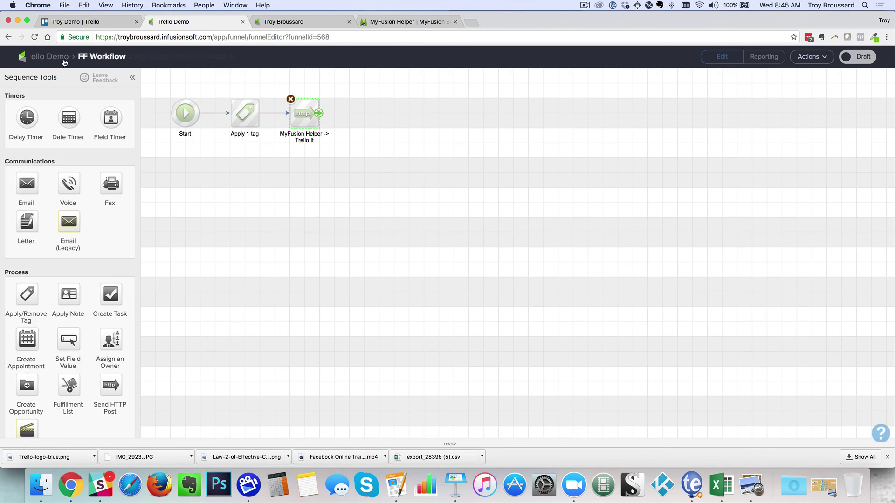
{"action": "left_click", "coordinate": [852, 59]}
{"action": "left_click", "coordinate": [64, 58]}
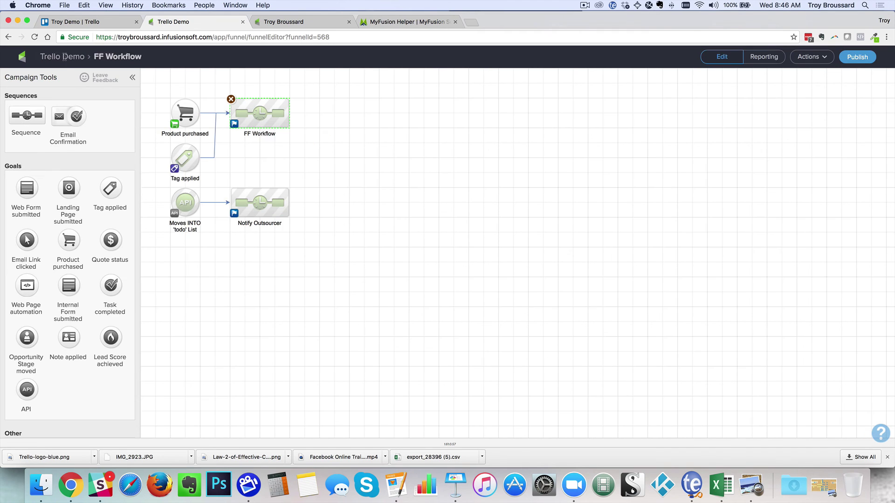